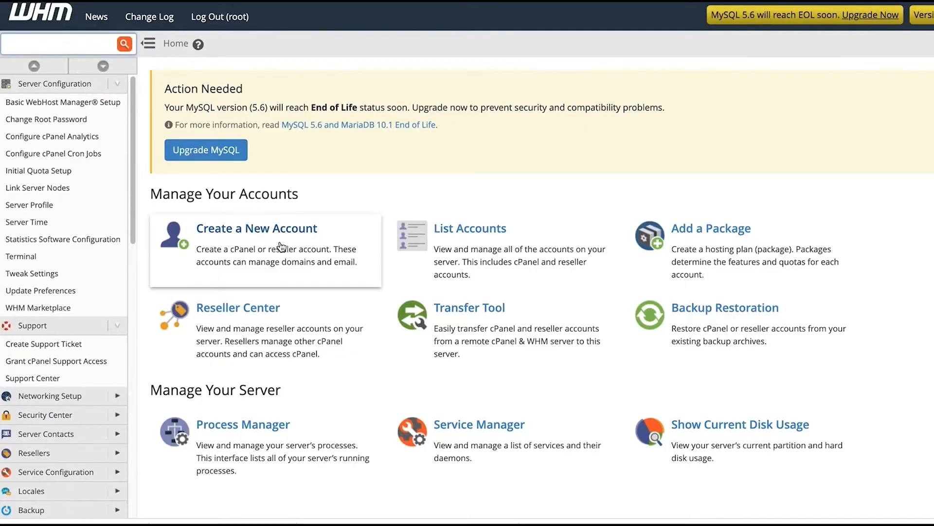
Step: Open the form for creating a new hosting account in WHM and go to its domain entry
click(280, 246)
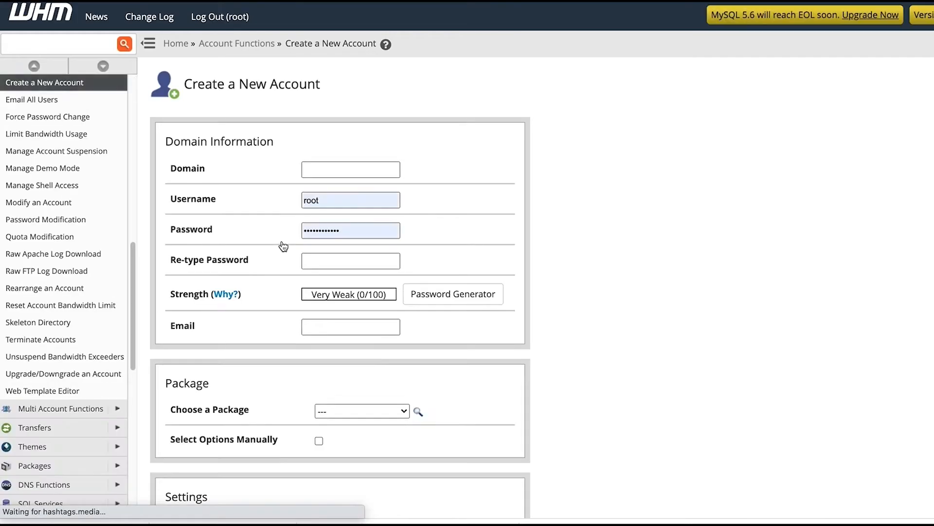
click(308, 168)
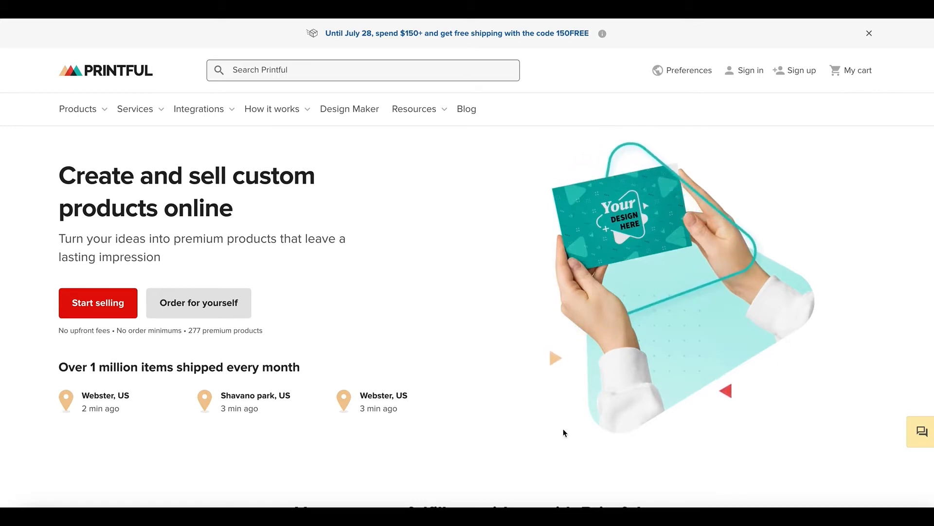
Step: Register a Printful seller account with the completed sign-up form and decline saving the password in the browser
click(109, 303)
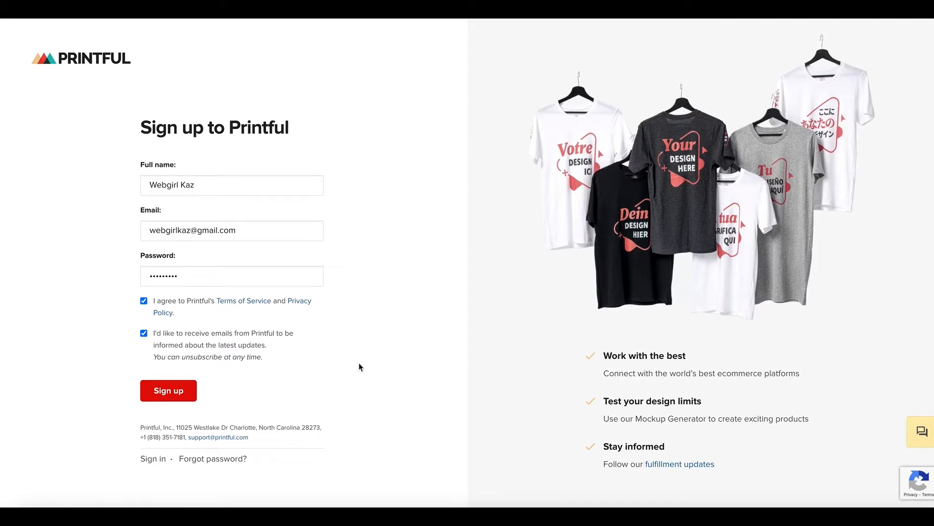
click(175, 388)
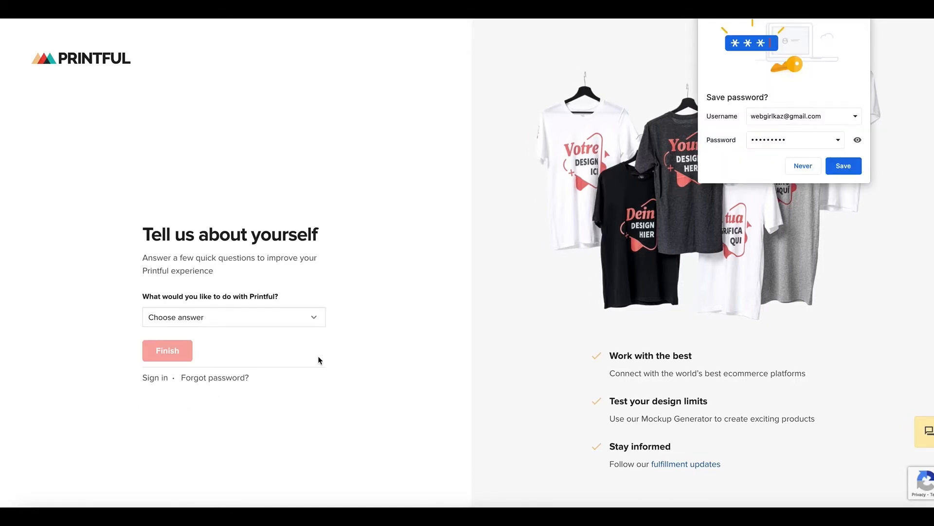
click(808, 166)
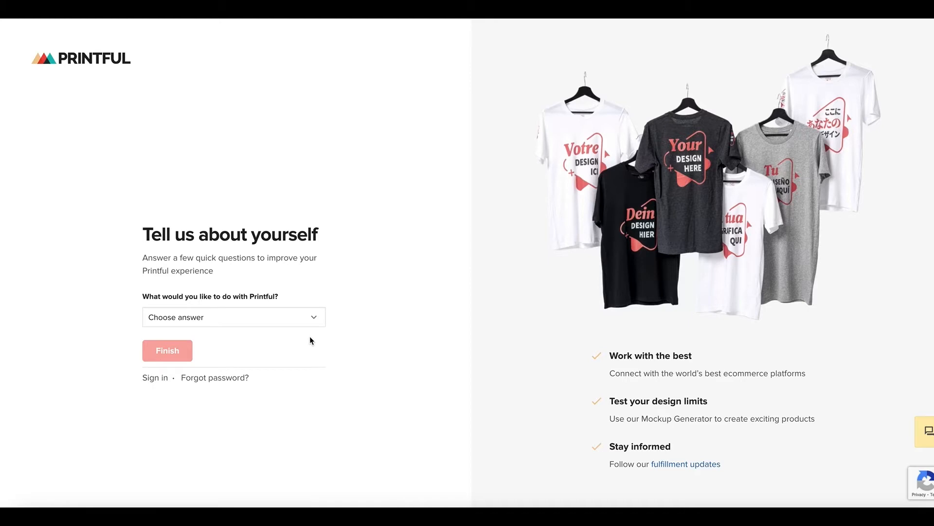
Step: Answer the Printful usage question with "Start my first ecommerce business" and finish the questionnaire
click(313, 321)
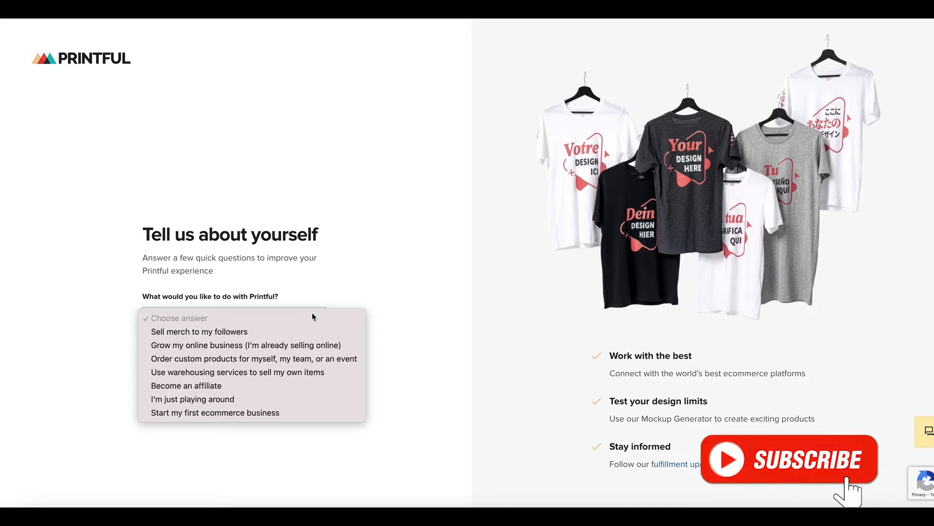
click(275, 412)
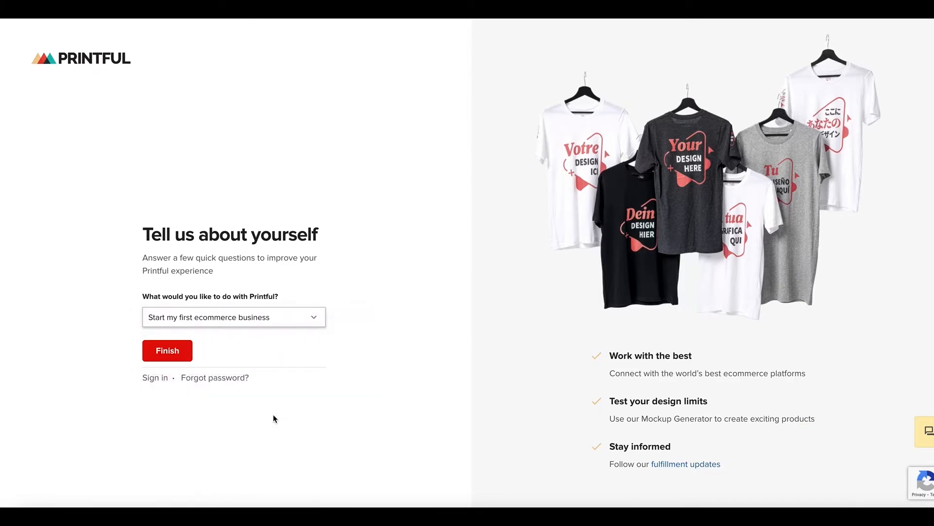
click(180, 355)
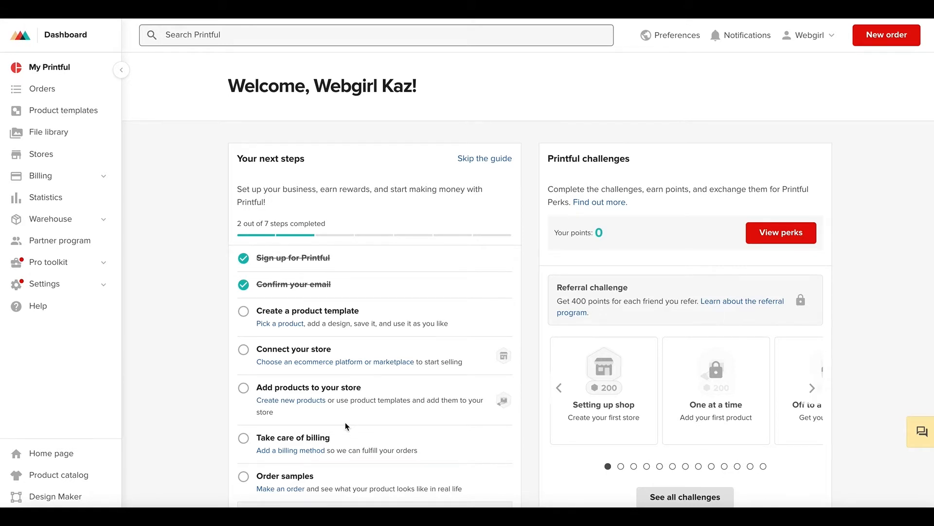
Step: Start connecting a store from the Printful dashboard, choosing Shopify as the ecommerce platform
click(301, 363)
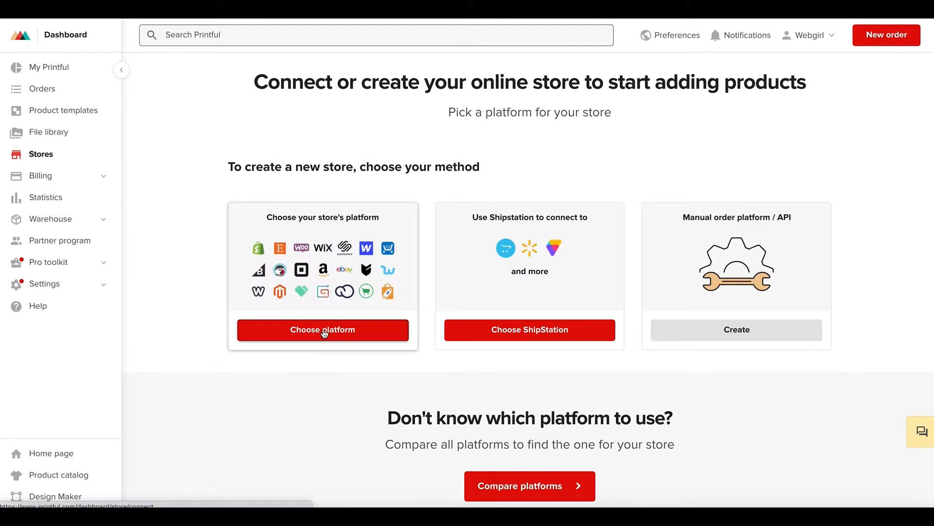
click(324, 333)
click(325, 252)
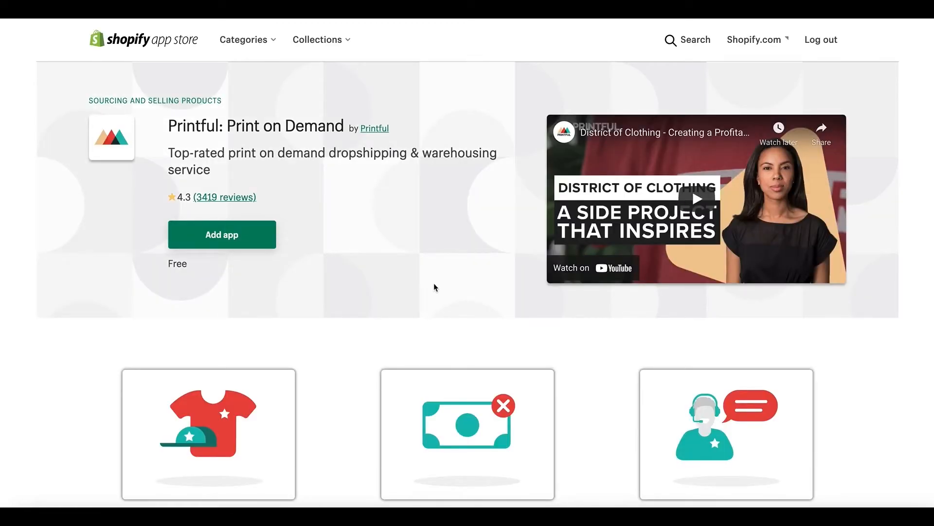
Step: Install the Printful: Print-on-Demand app on the Shopify sample store and confirm the connection to the Printful account
click(232, 236)
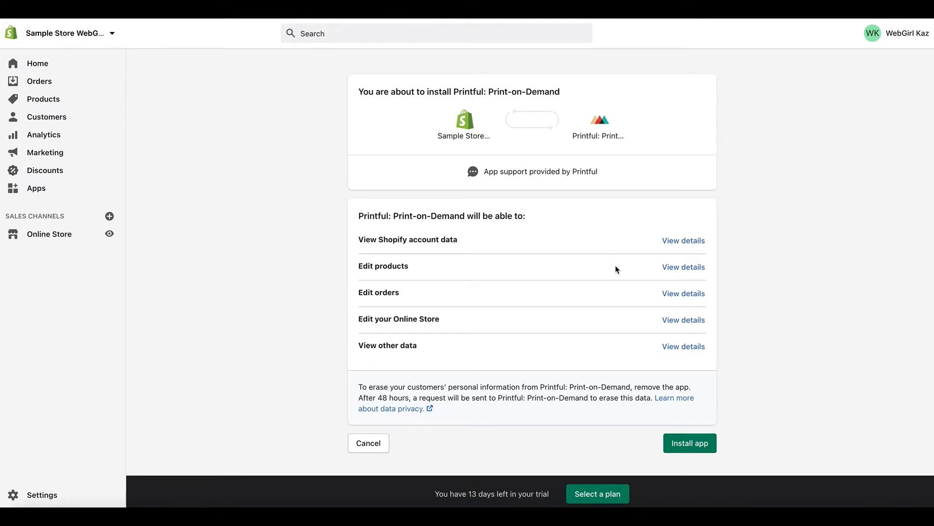
click(688, 443)
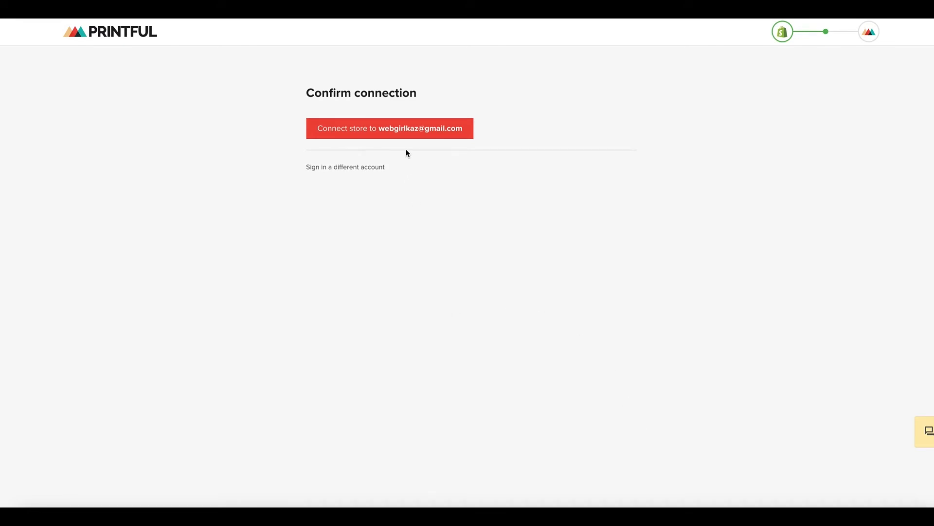
click(380, 131)
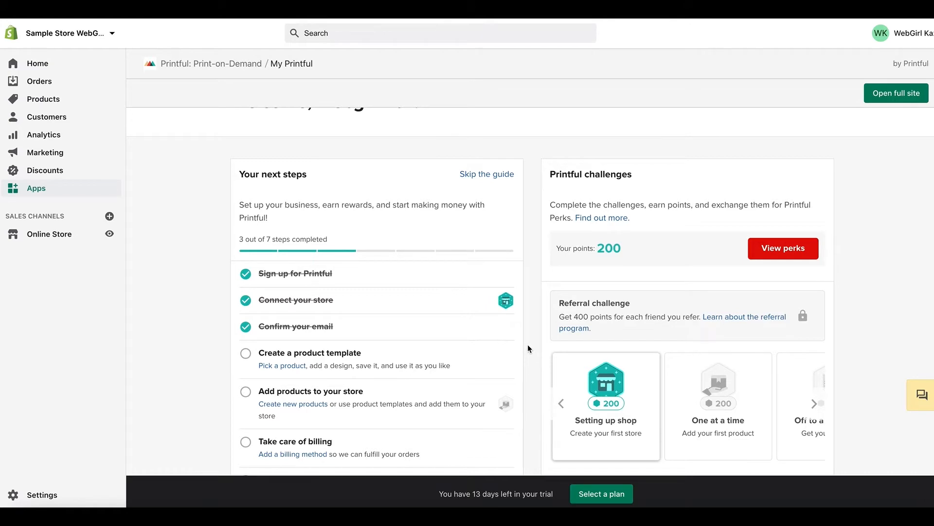
Step: Look over the setup guide and the product templates area in both the Printful dashboard and the Shopify app
scroll(528, 345, down, 1)
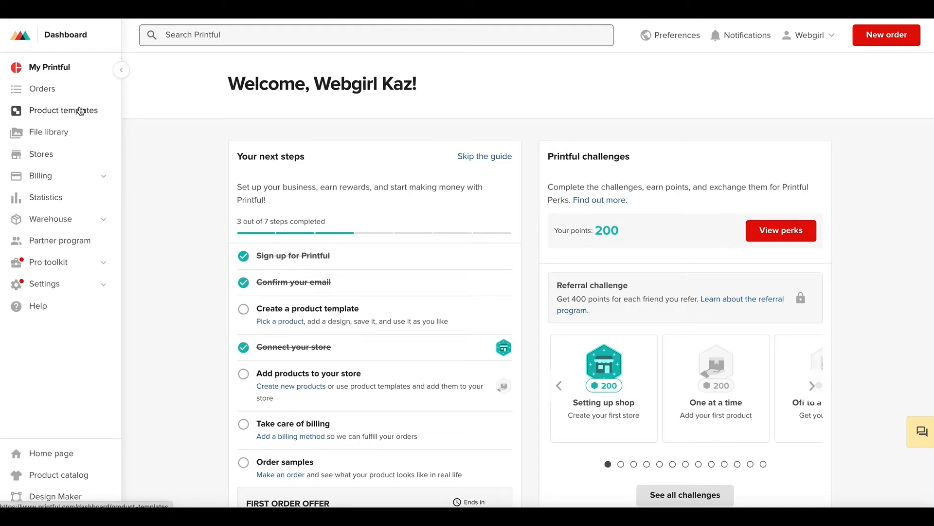
click(80, 111)
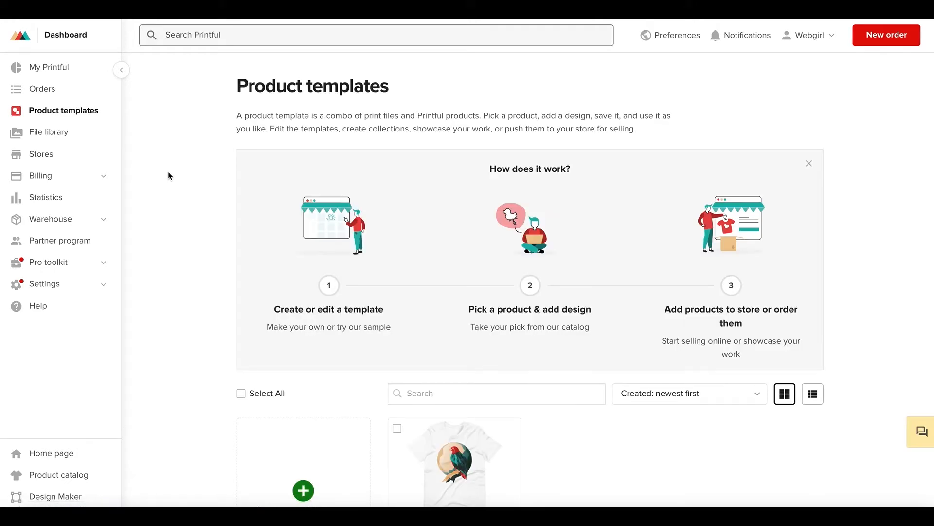
scroll(169, 174, down, 4)
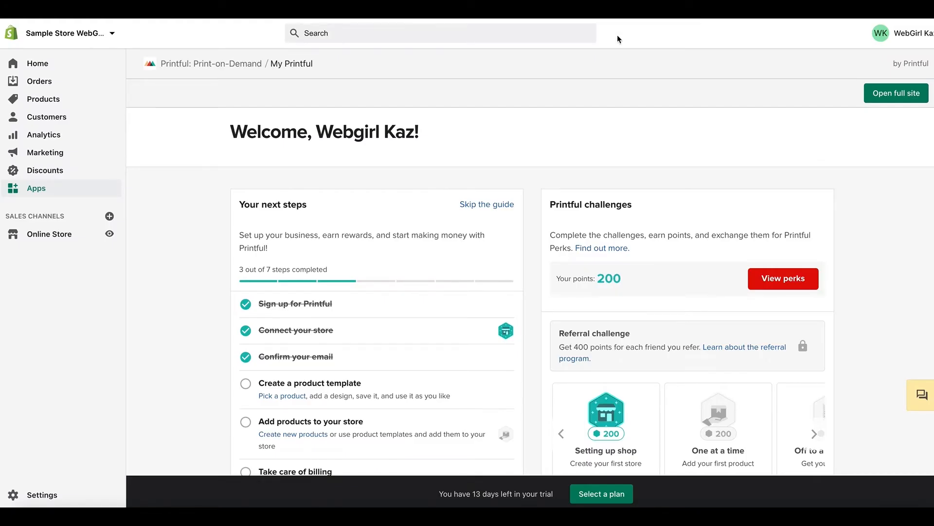
scroll(561, 233, down, 4)
scroll(561, 232, up, 5)
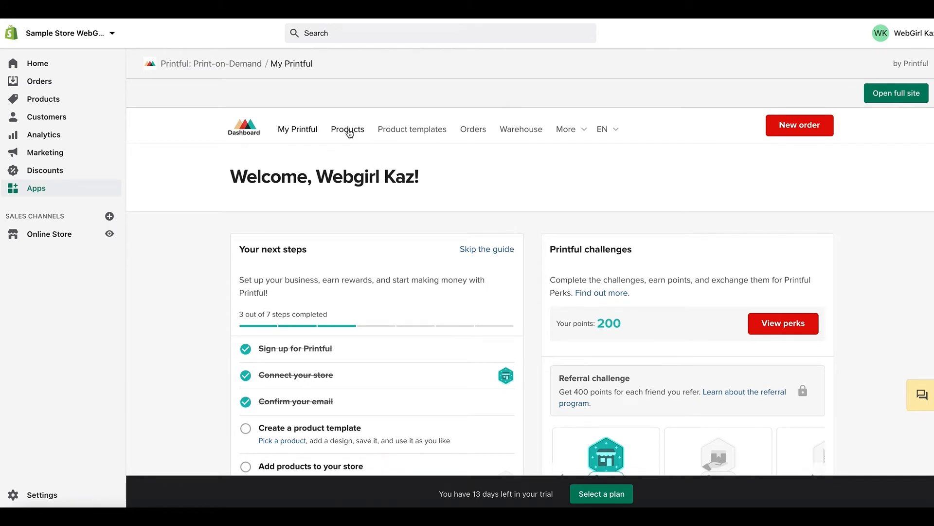
click(397, 129)
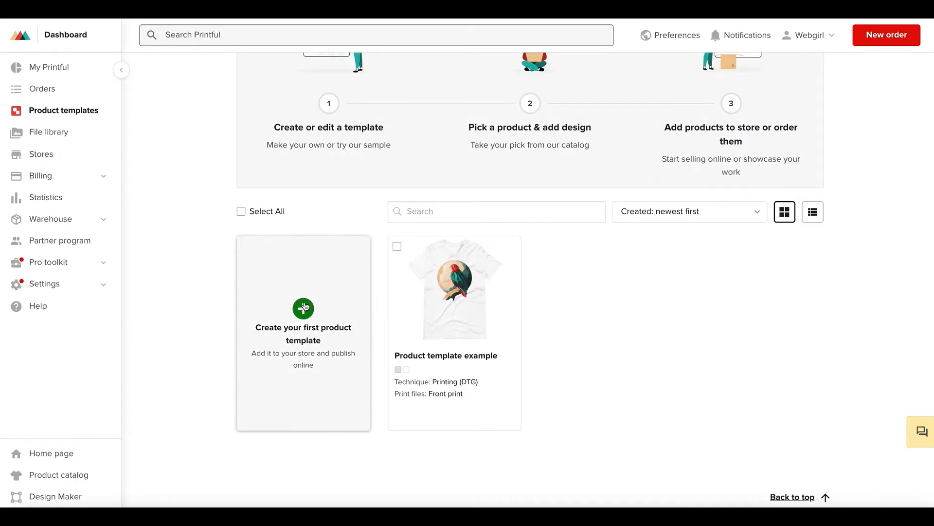
Step: Open the catalog for a first product template and look through all available product categories
click(302, 314)
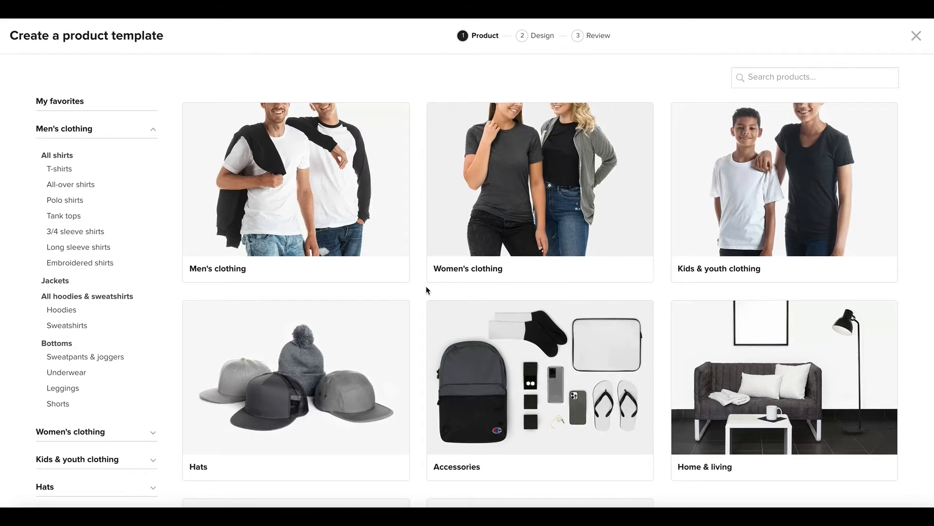
scroll(426, 288, down, 3)
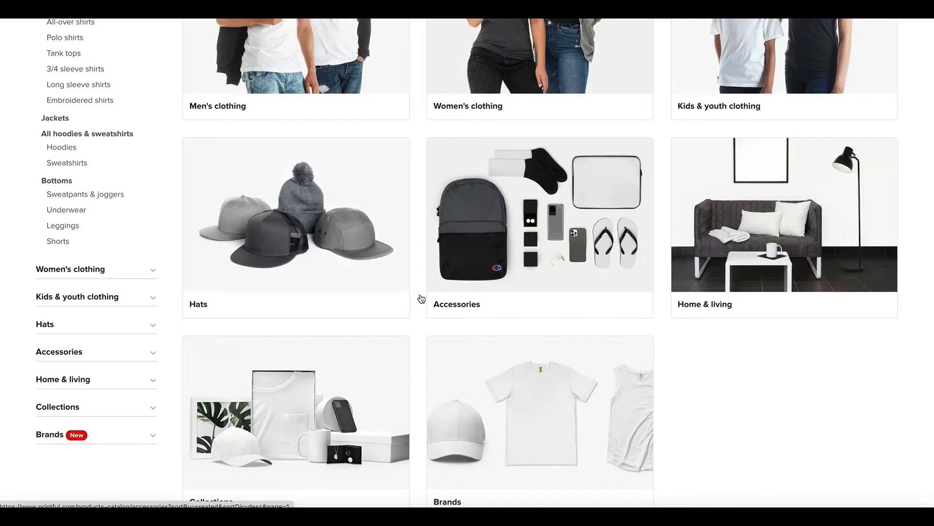
scroll(422, 299, down, 1)
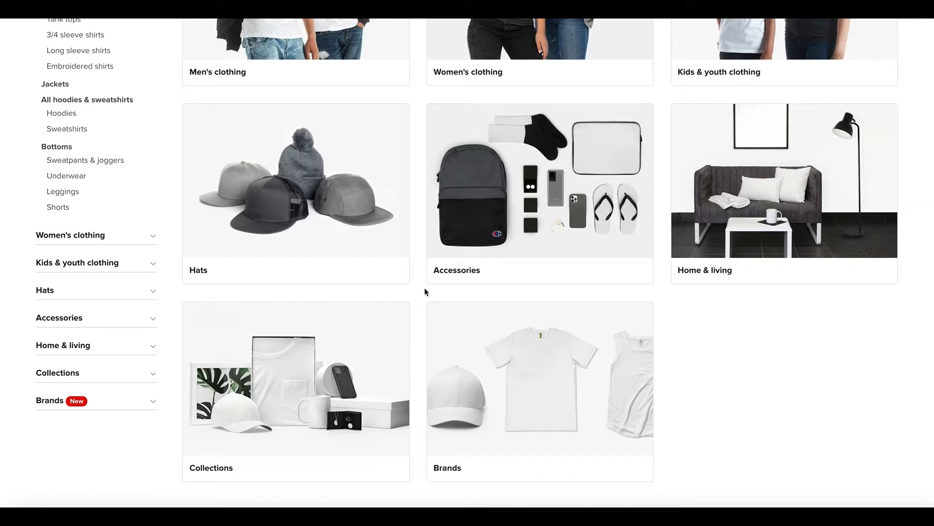
scroll(421, 292, up, 5)
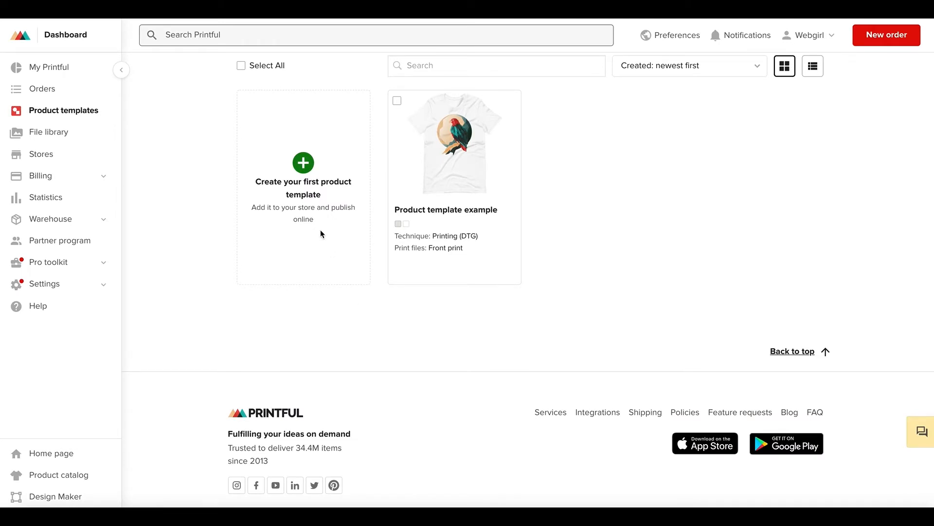
Step: Start the first product template and open the shirts catalog within men's clothing
click(304, 165)
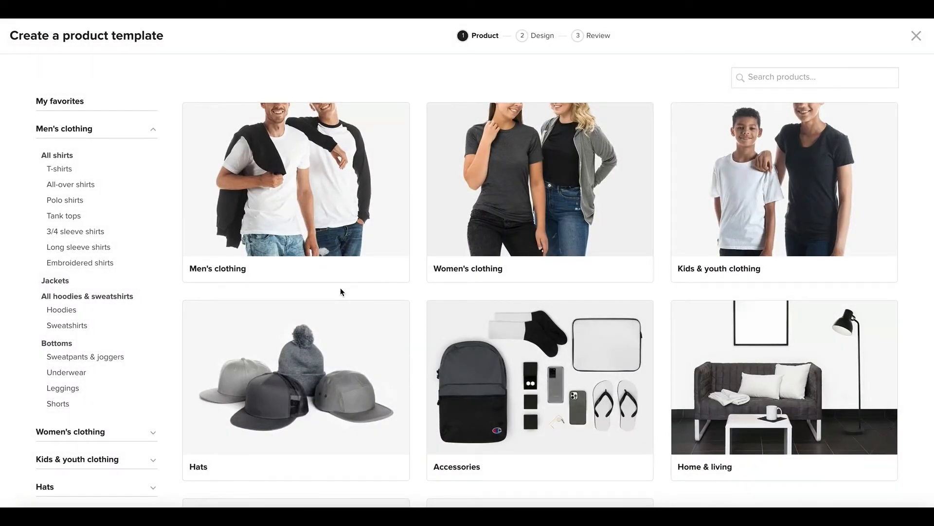
scroll(411, 291, down, 4)
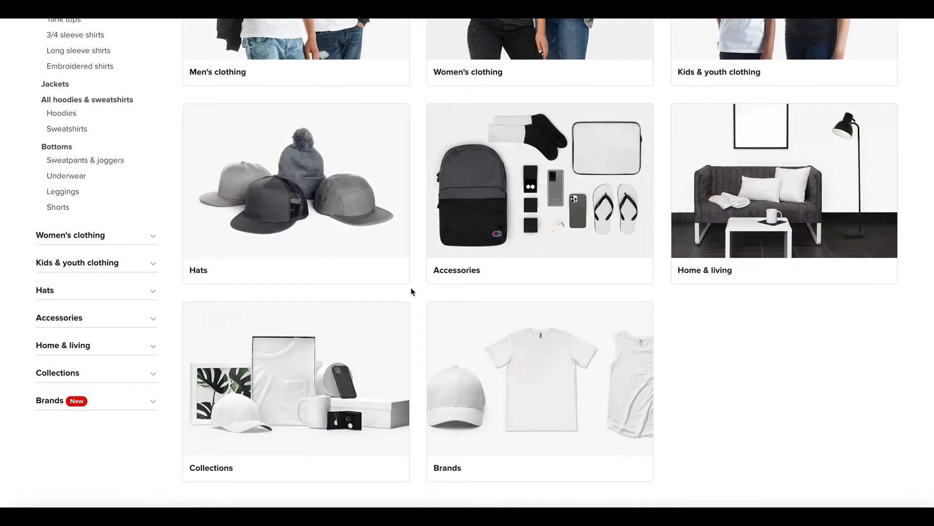
scroll(412, 285, up, 4)
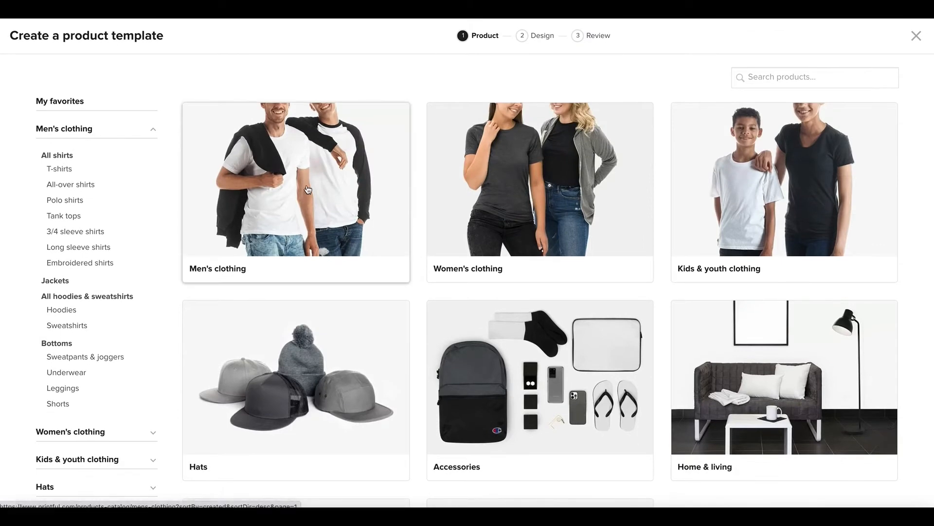
click(310, 208)
click(309, 208)
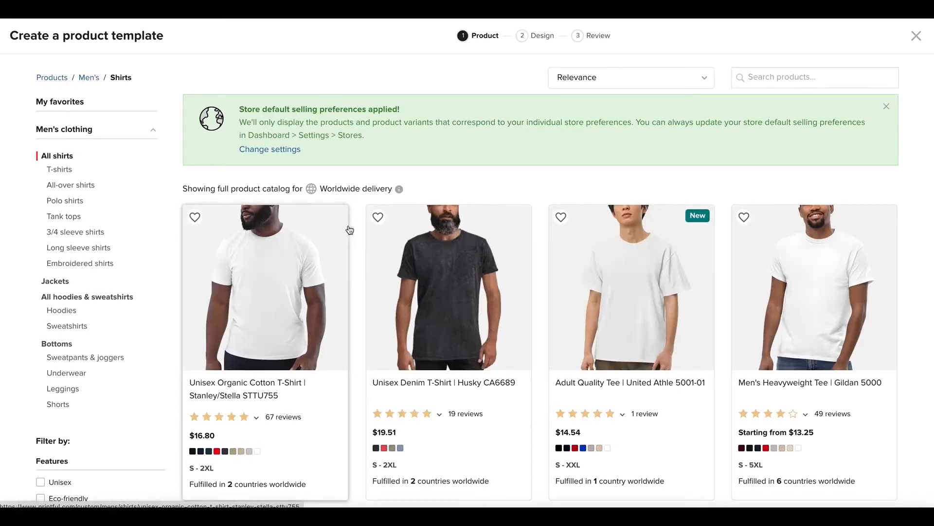
Step: Choose the Unisex Basic Softstyle T-Shirt | Gildan 64000 as the product for the template
scroll(359, 243, down, 3)
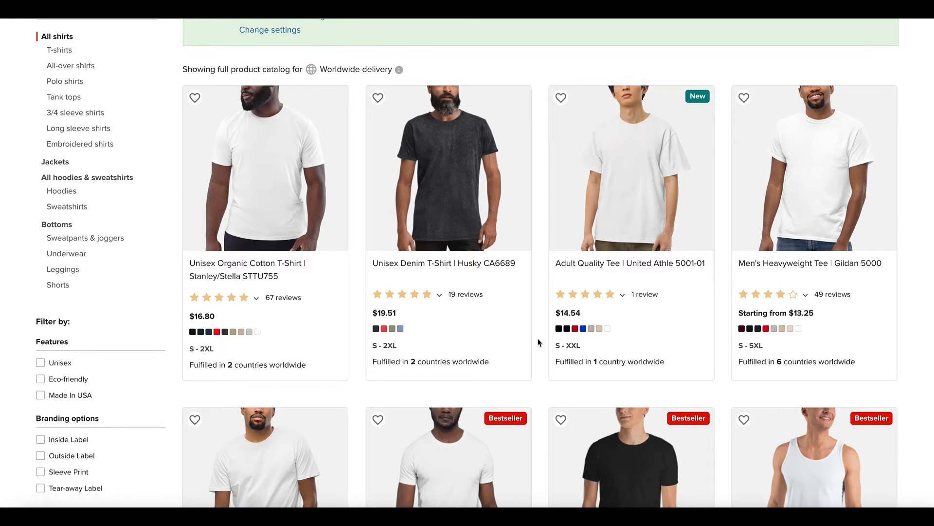
scroll(539, 342, down, 4)
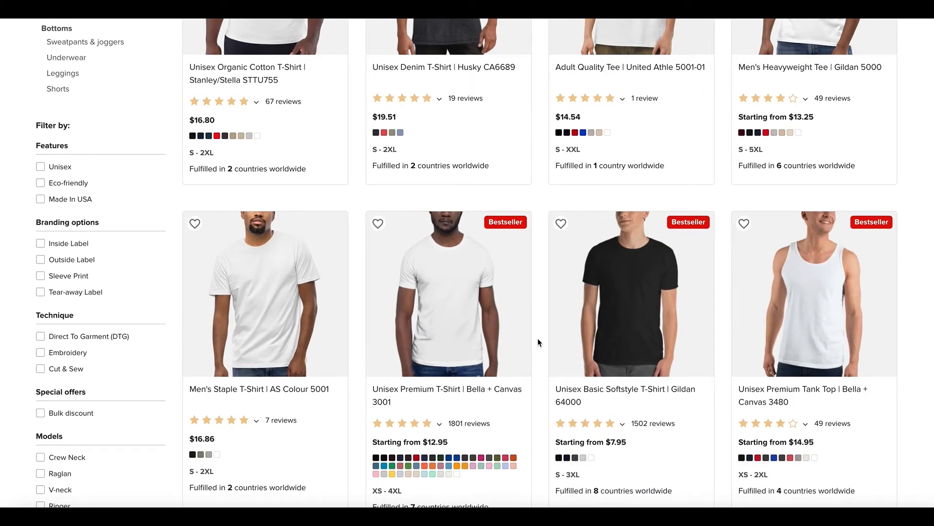
scroll(539, 342, down, 1)
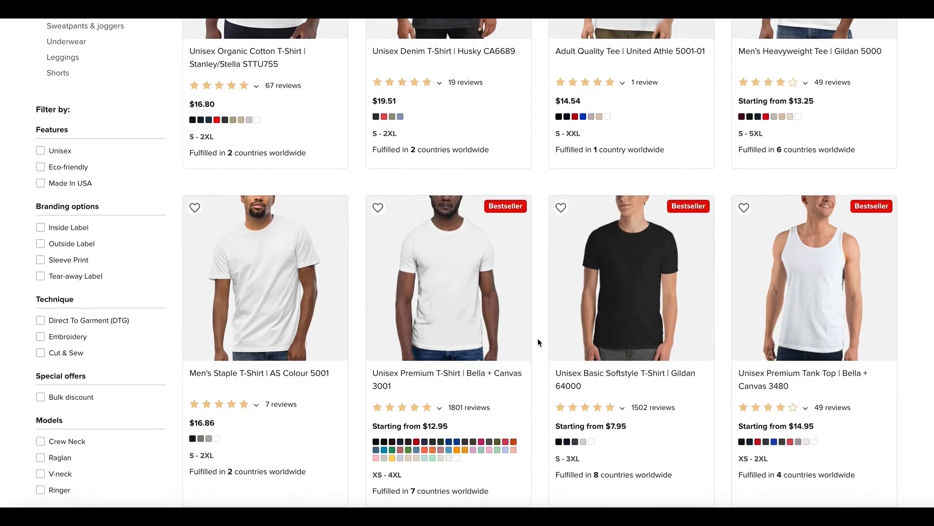
scroll(539, 342, up, 1)
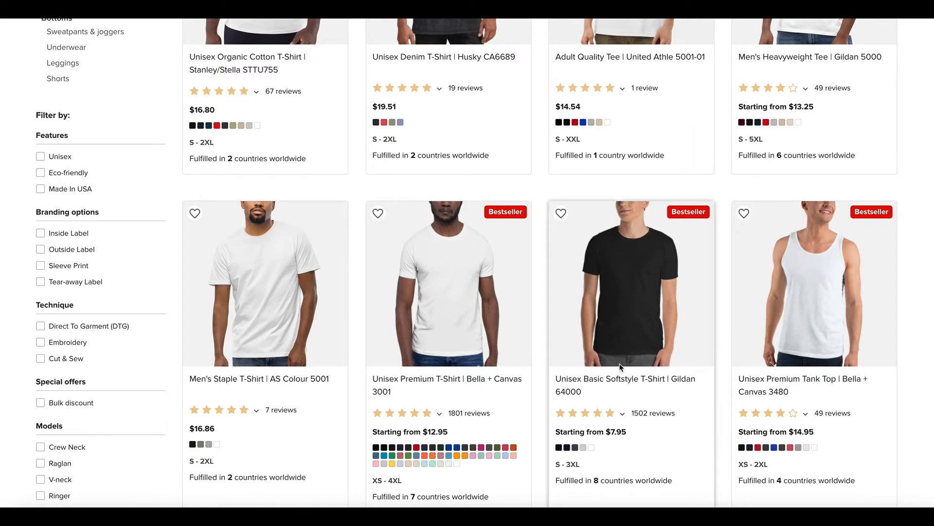
click(613, 384)
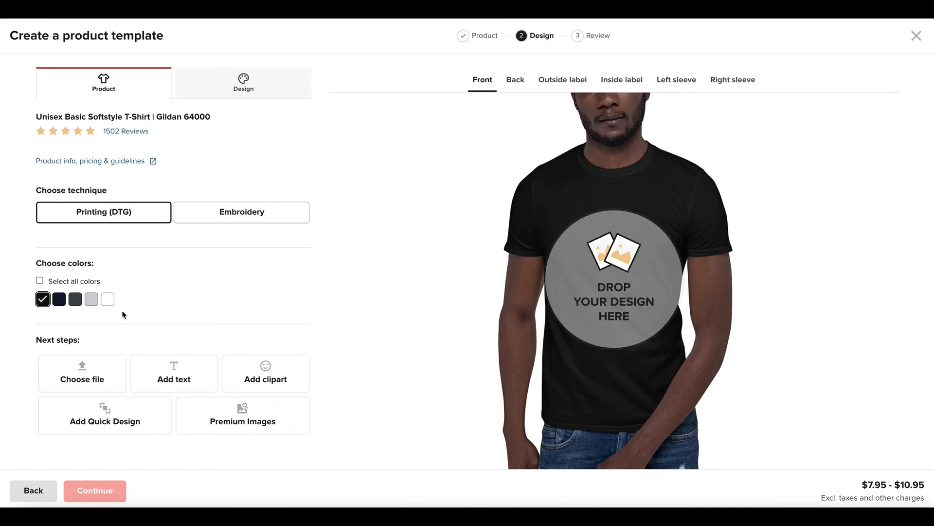
Step: Add a text layer with the account holder's name to the front of the black T-shirt
click(170, 376)
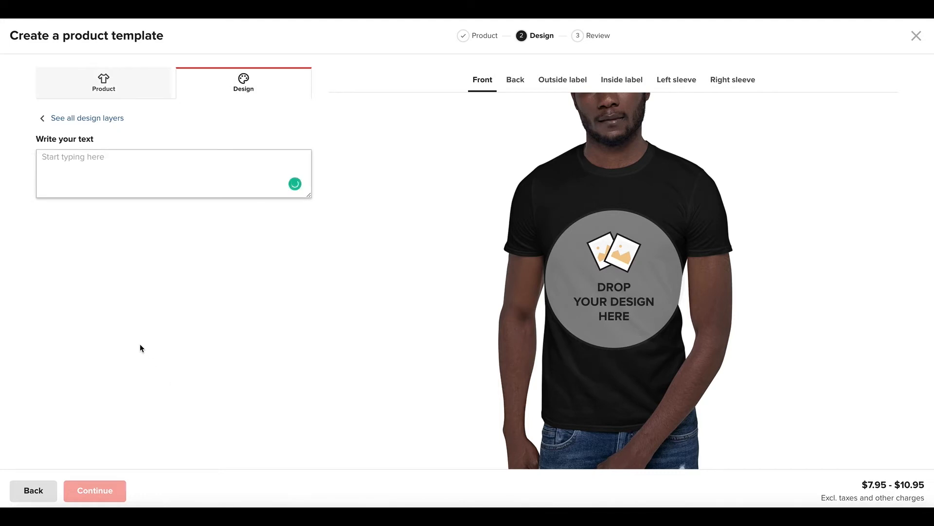
click(119, 160)
text(webGirl KAZ)
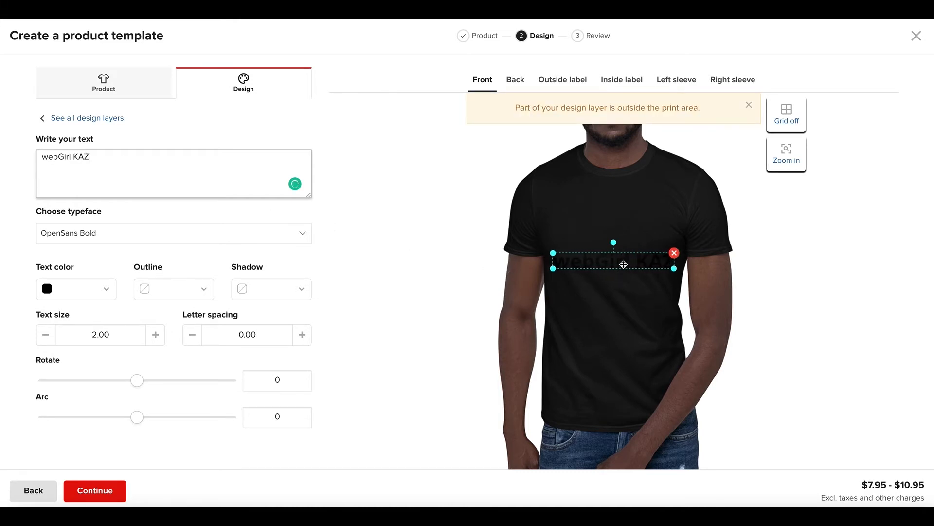
Step: Move the text layer up to the shirt's upper chest and shrink it to a text size of 1.85
click(618, 261)
drag(617, 261, 617, 208)
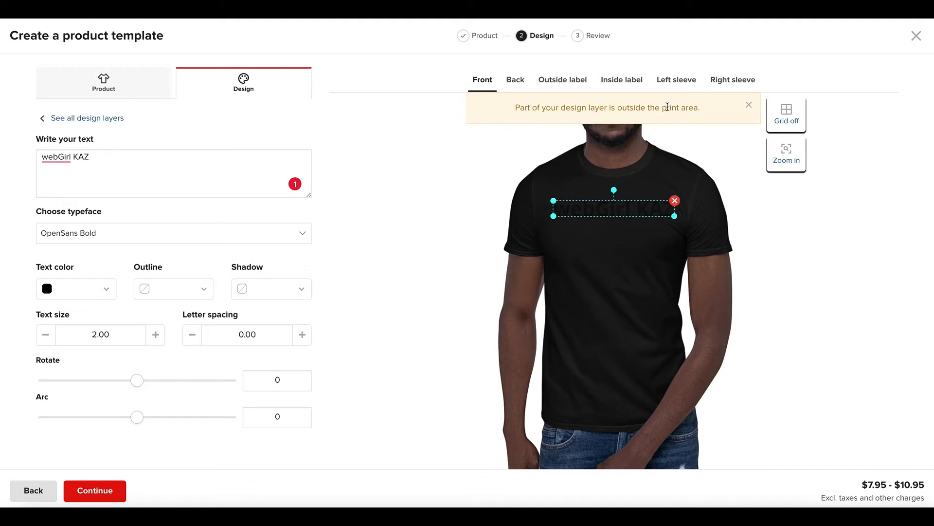
drag(553, 216, 558, 216)
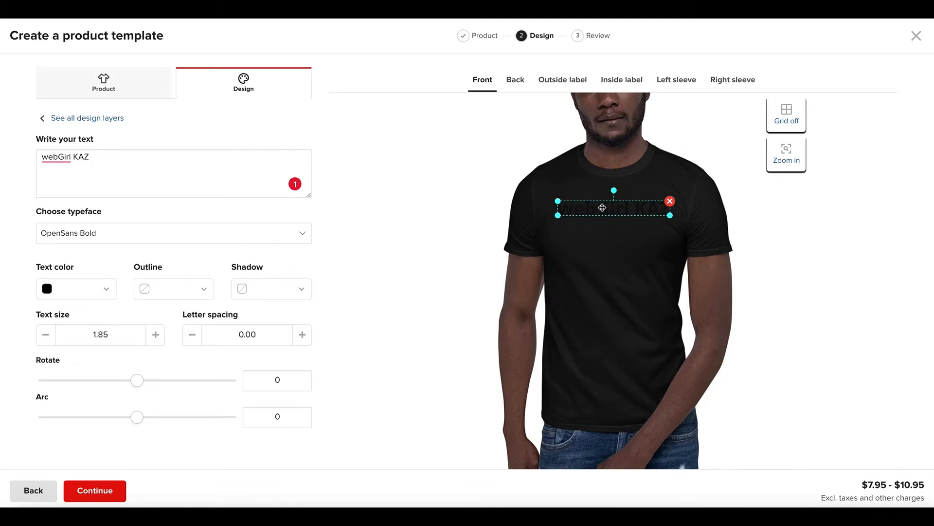
Step: Color the front text layer white and capitalize the first letter of its wording
click(80, 290)
click(70, 364)
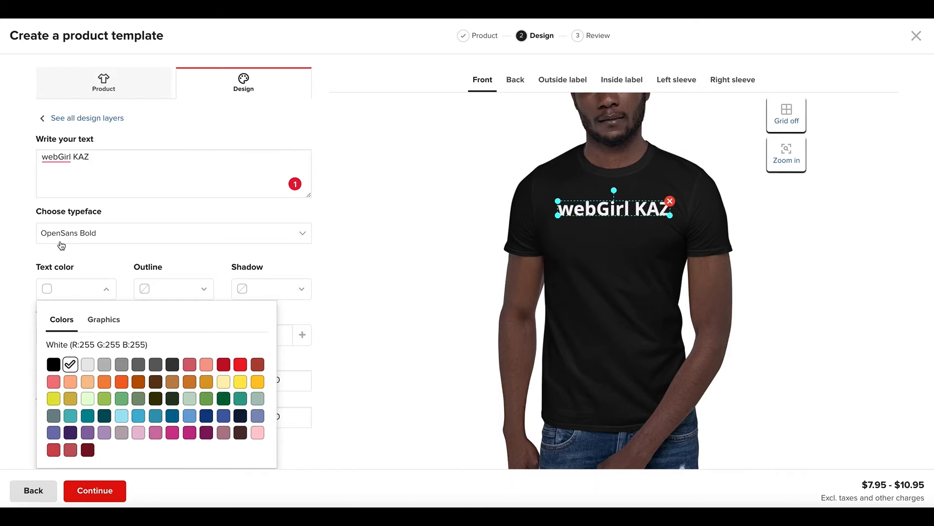
click(47, 158)
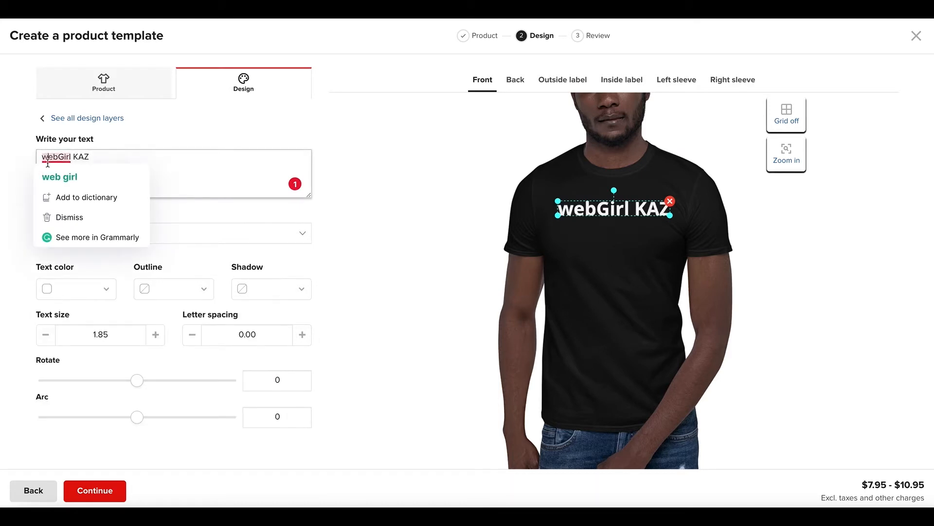
key(BackSpace)
text(W)
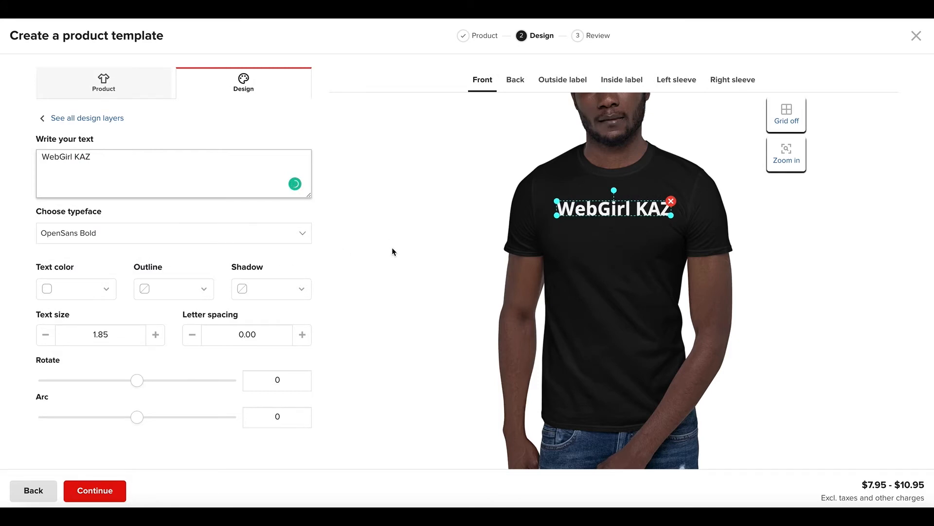
Step: Add the Corgi face clipart to the shirt's back and enlarge it to about 9.05 by 10.66
click(516, 82)
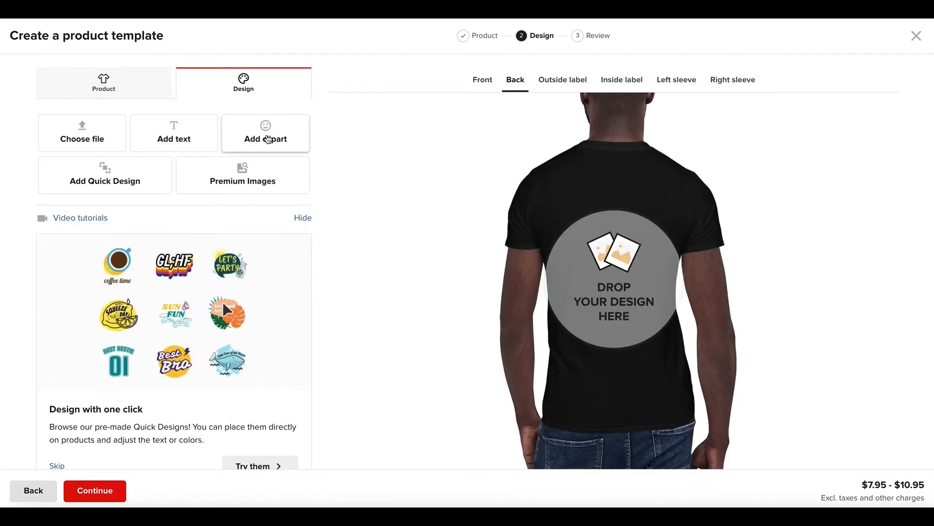
click(258, 140)
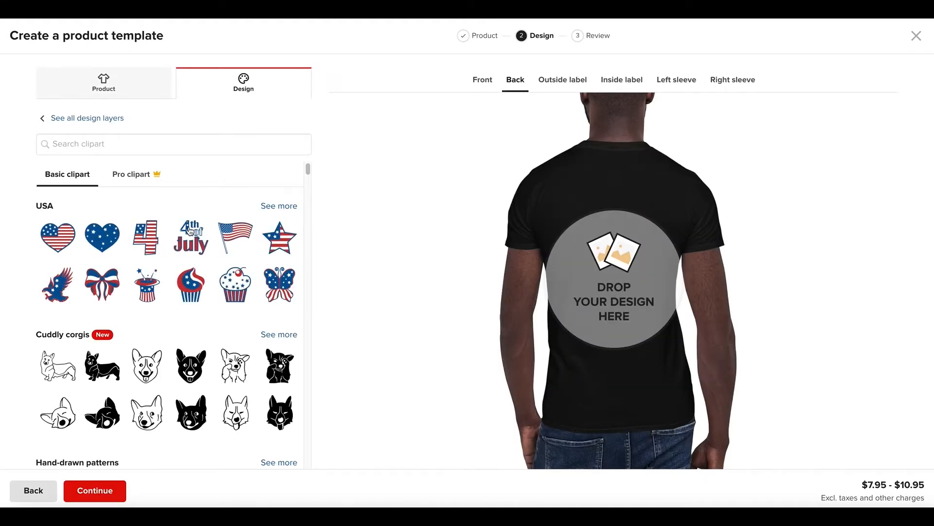
click(144, 367)
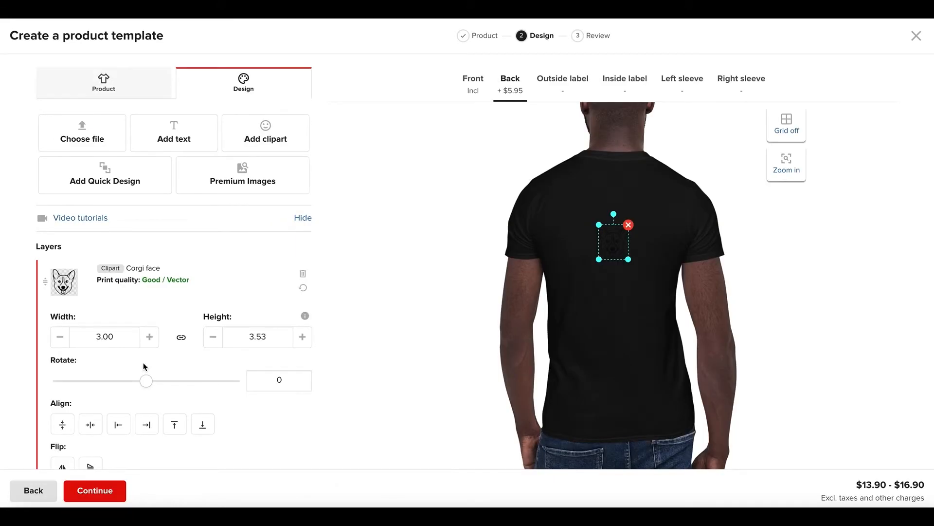
drag(599, 260, 569, 295)
Step: Set the art color of the Corgi face clipart on the back to white
scroll(331, 364, down, 3)
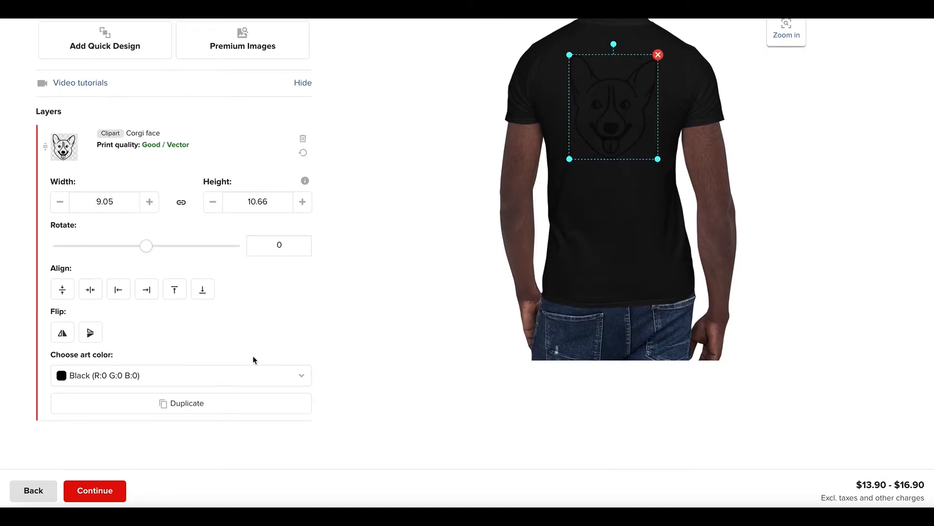
click(204, 383)
click(84, 281)
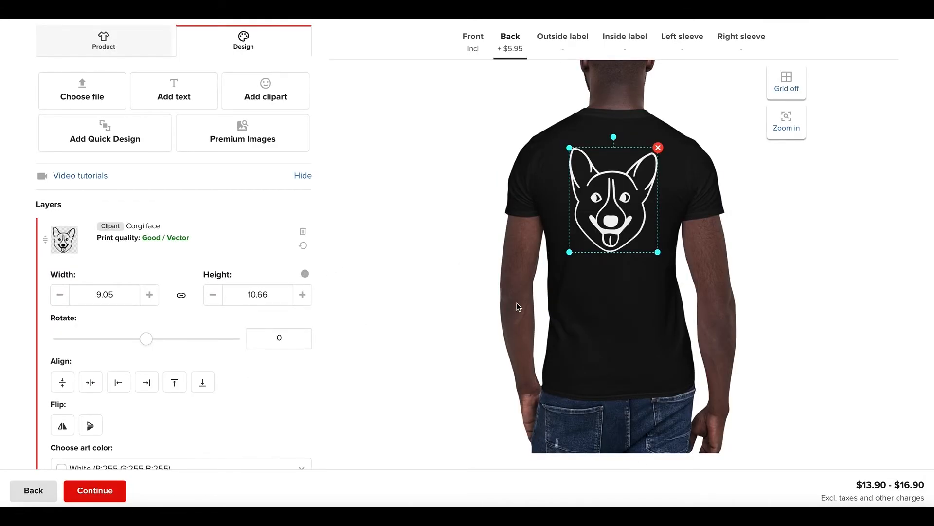
Step: Add the Corgi 3 clipart to the inside label and enlarge it to about 0.73 by 0.64
click(627, 39)
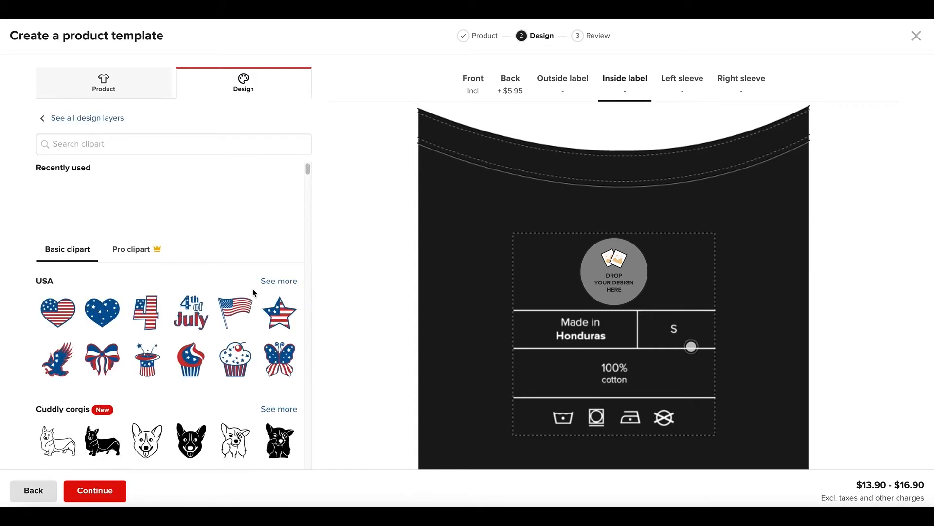
scroll(79, 322, down, 3)
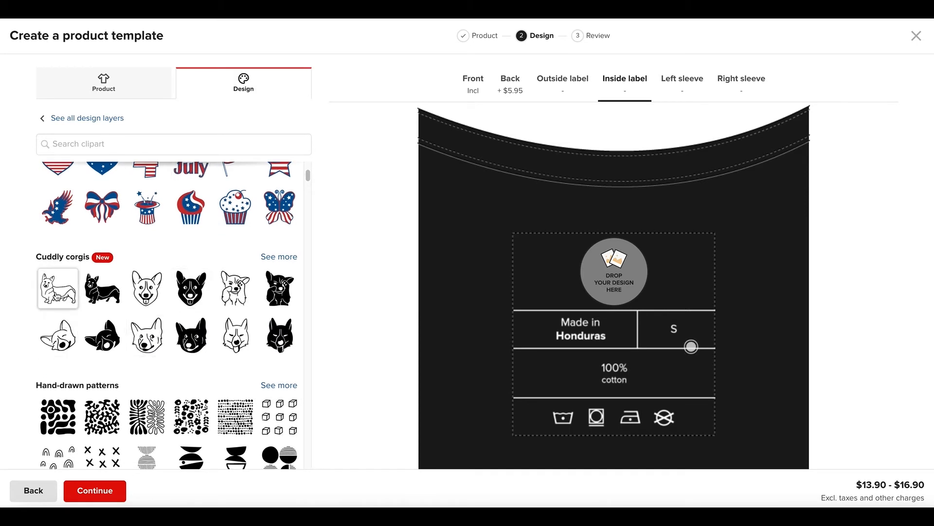
drag(691, 346, 681, 341)
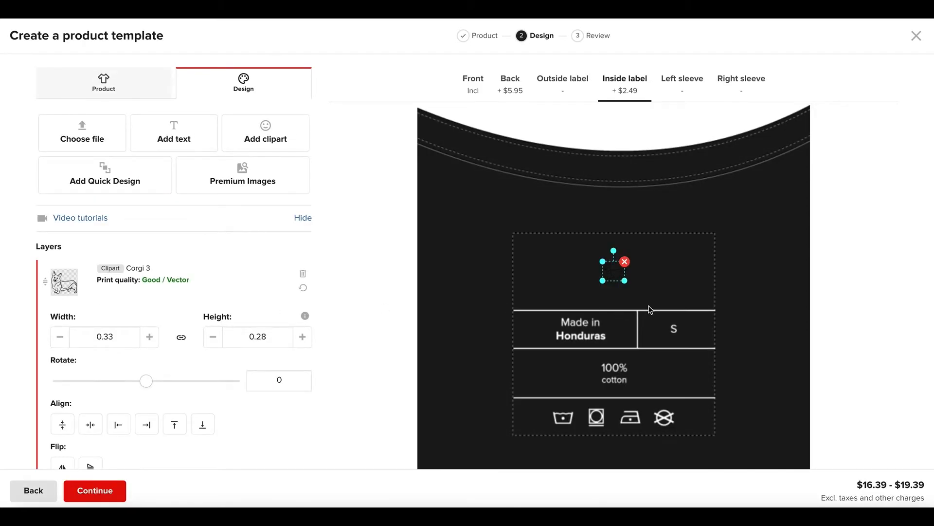
drag(625, 283, 638, 292)
Step: Set the art color of the inside label's Corgi 3 clipart to white
scroll(246, 355, down, 3)
click(78, 382)
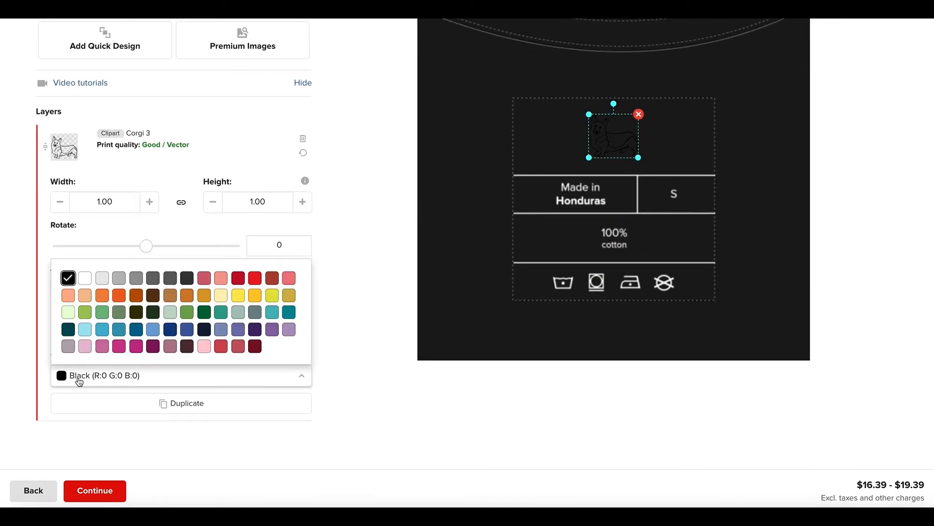
click(86, 281)
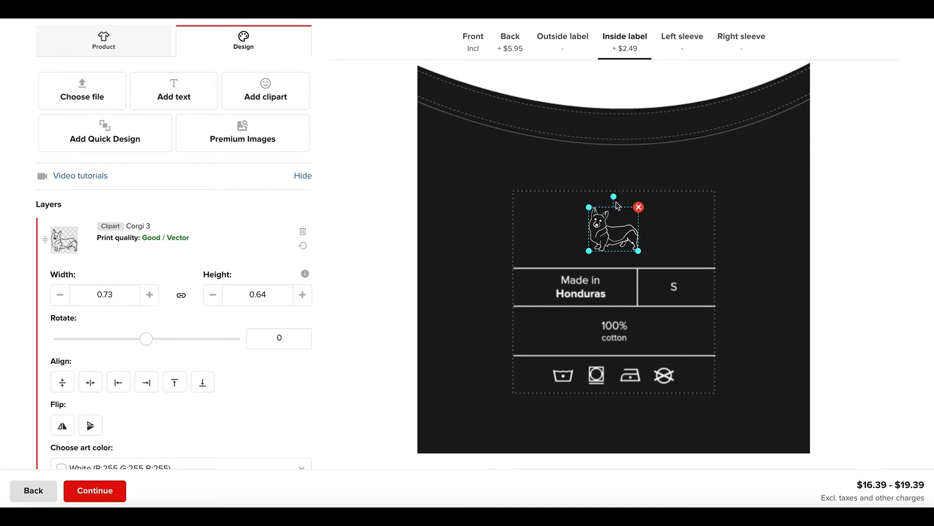
Step: Add the Corgi face 5 clipart to the left sleeve and enlarge it to about 2.42 by 3.29
click(691, 41)
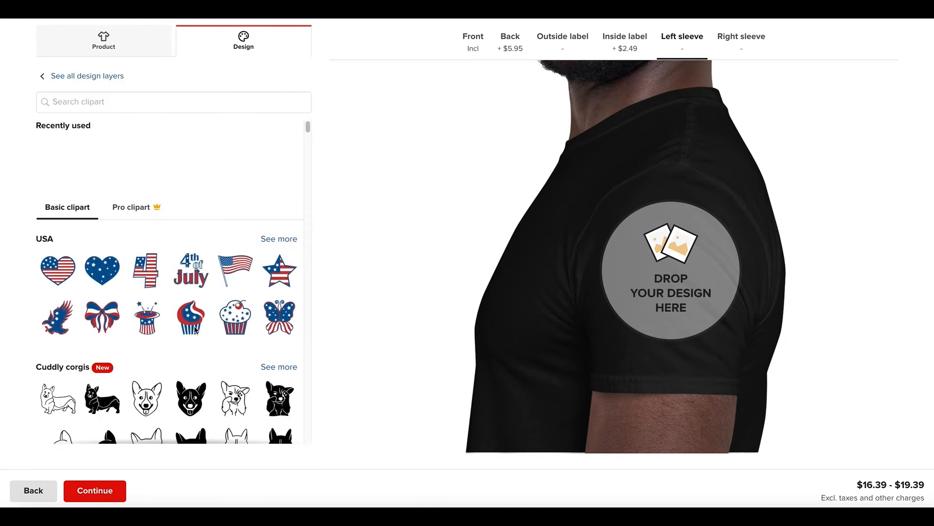
scroll(168, 361, down, 2)
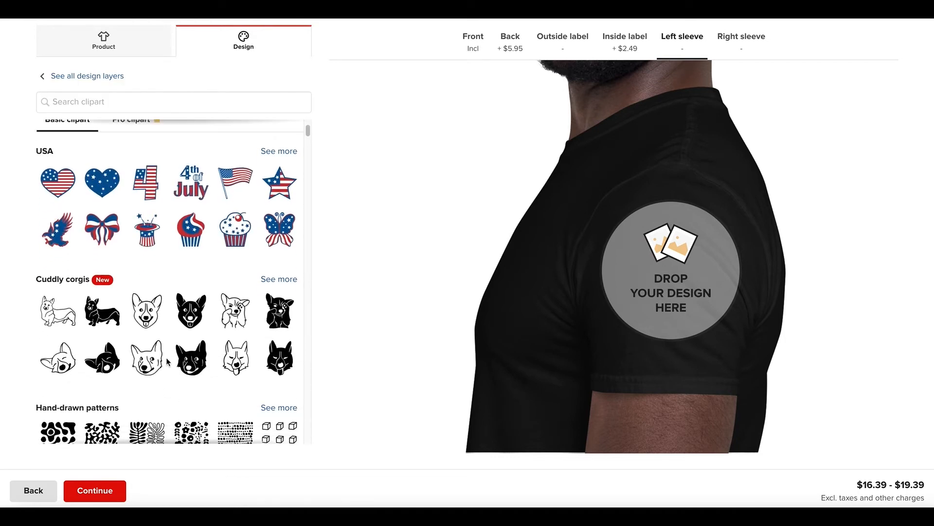
scroll(168, 362, down, 2)
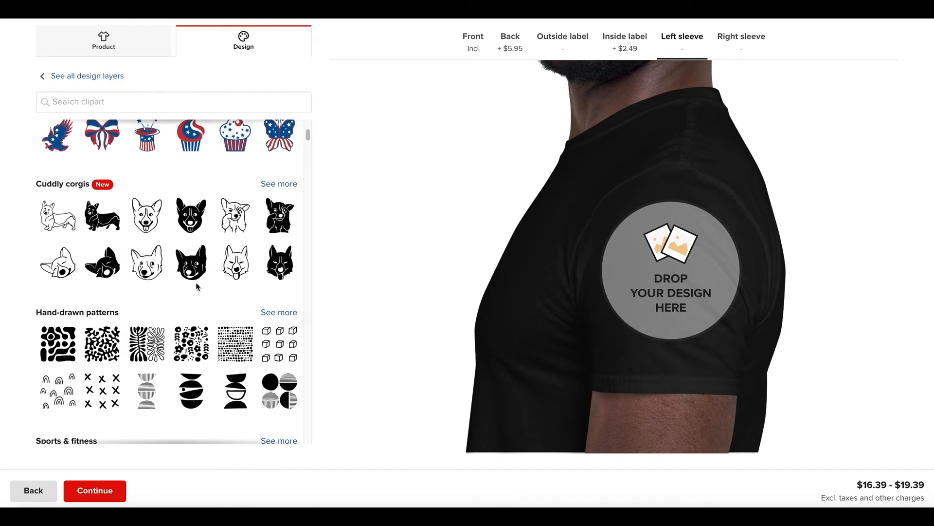
click(237, 262)
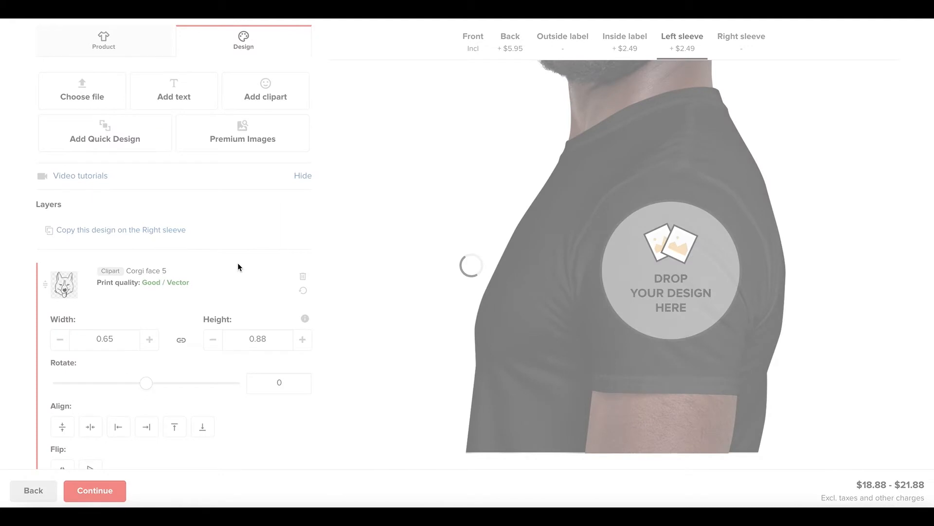
drag(657, 287, 621, 258)
Step: Set the art color of the left sleeve's Corgi face 5 clipart to white
scroll(113, 393, down, 3)
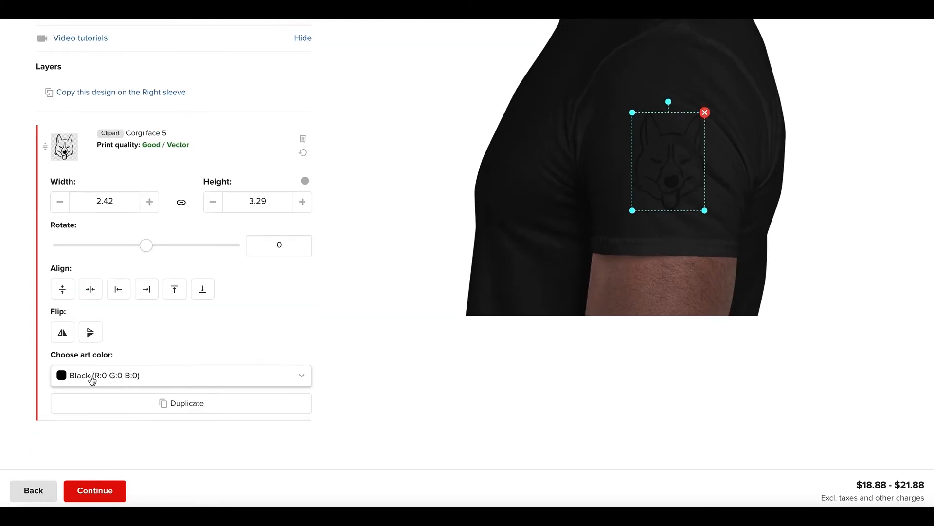
click(93, 380)
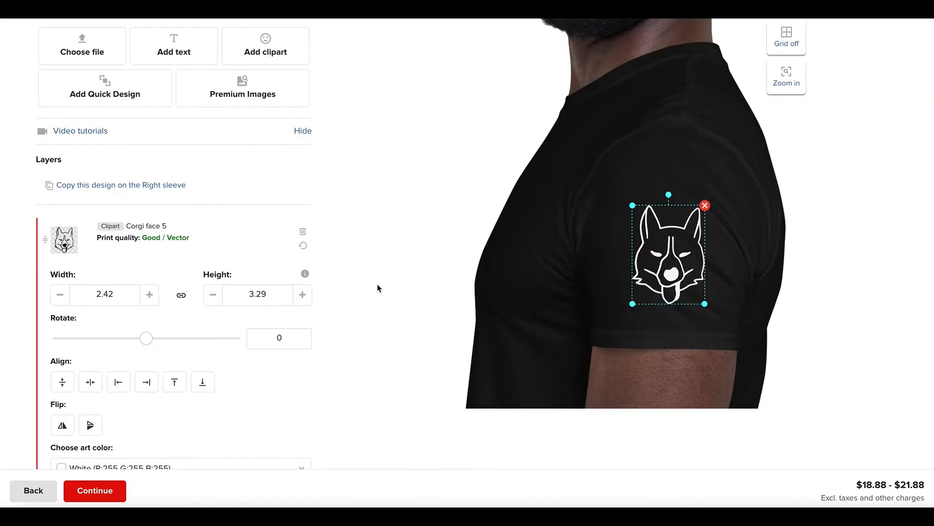
scroll(396, 294, up, 2)
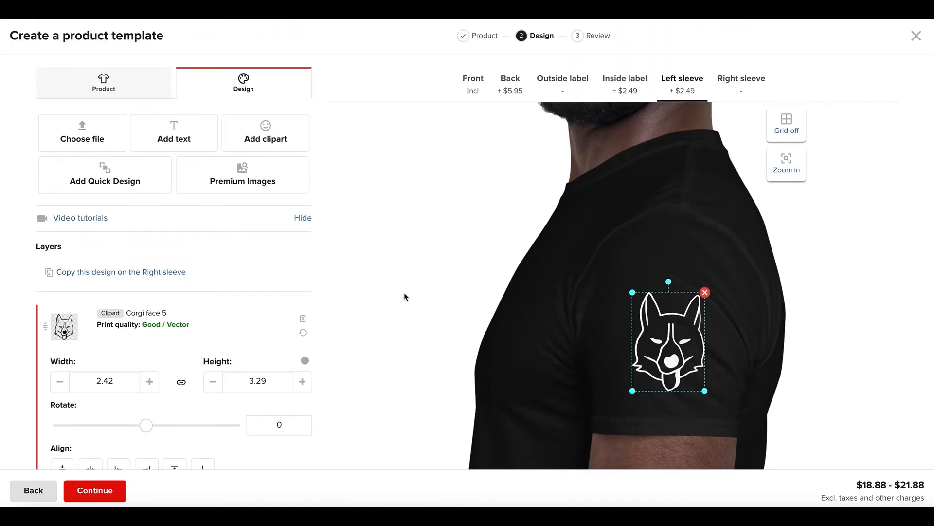
Step: Finish the T-shirt design and save it as a product template under the suggested title
scroll(411, 288, down, 3)
scroll(411, 287, up, 3)
scroll(373, 329, down, 4)
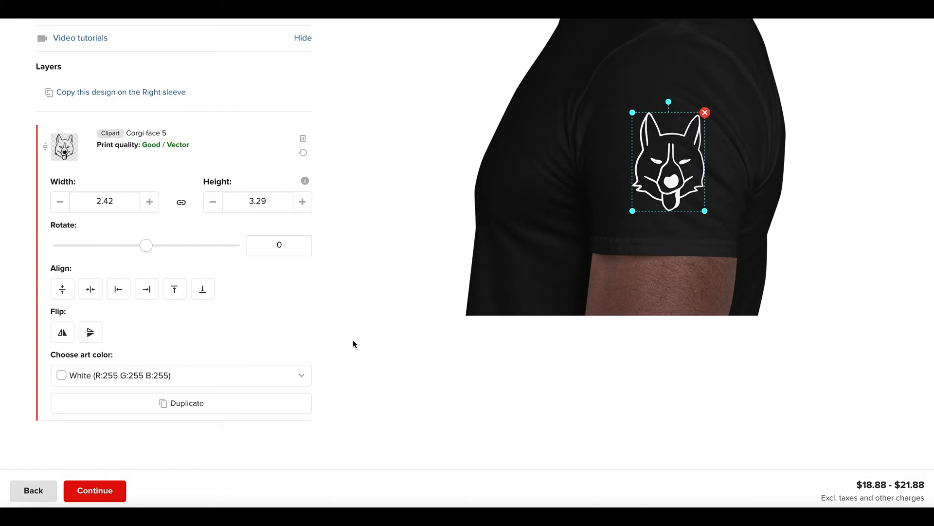
click(109, 490)
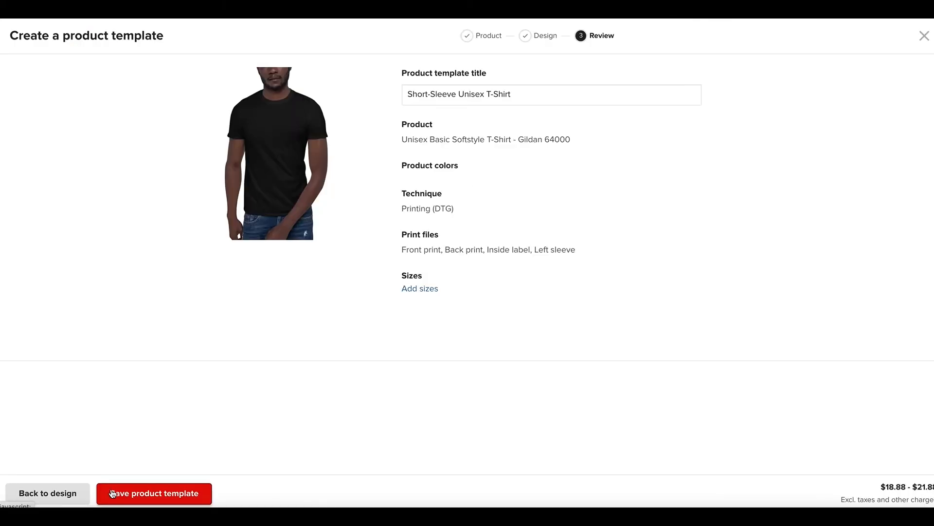
click(151, 494)
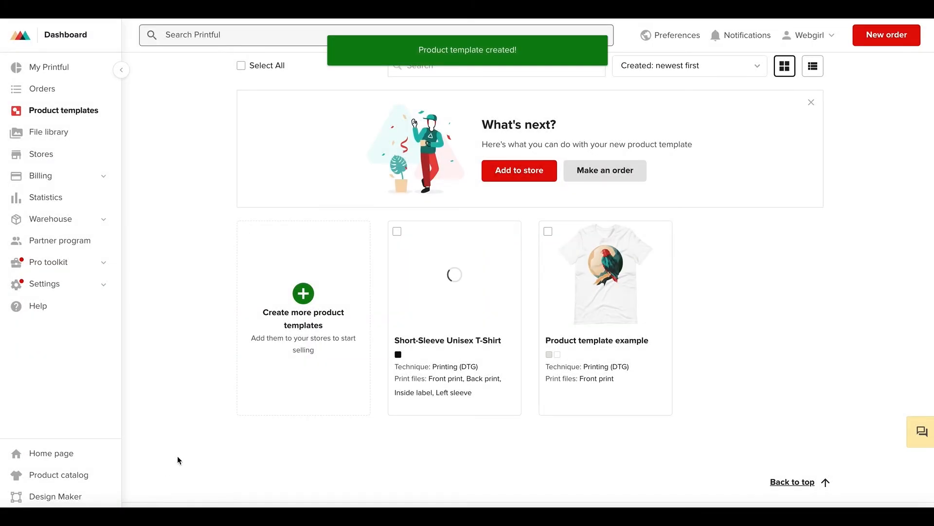
Step: View the saved Short-Sleeve Unisex T-Shirt template and examine the mockup styles offered for download
mouse_move(551, 380)
mouse_move(460, 382)
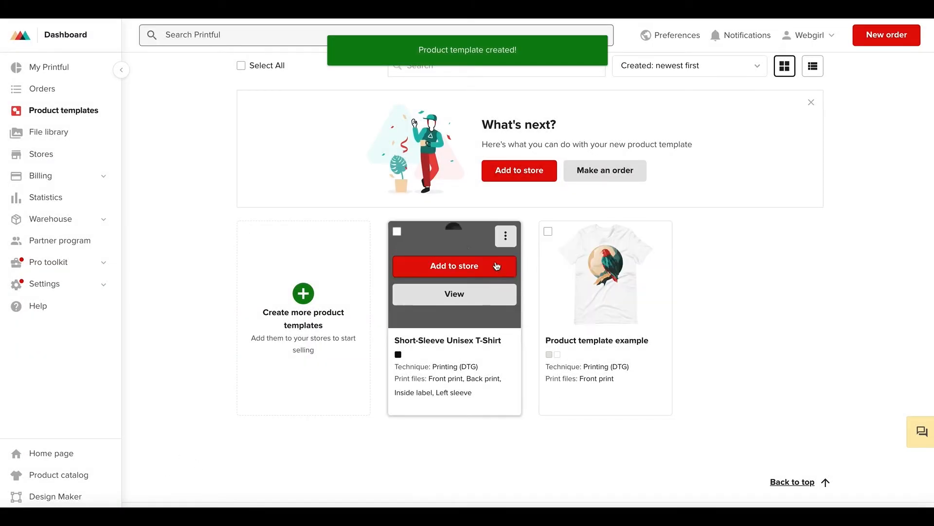
click(454, 294)
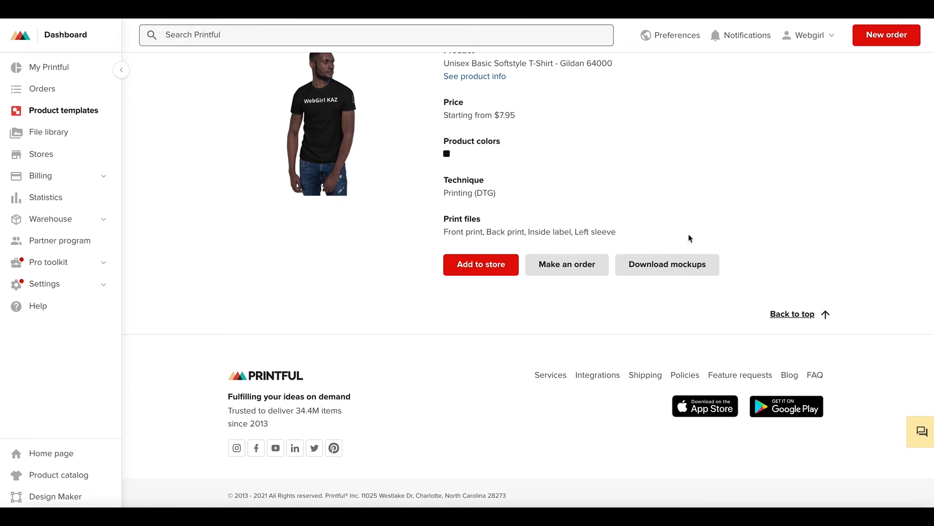
click(657, 269)
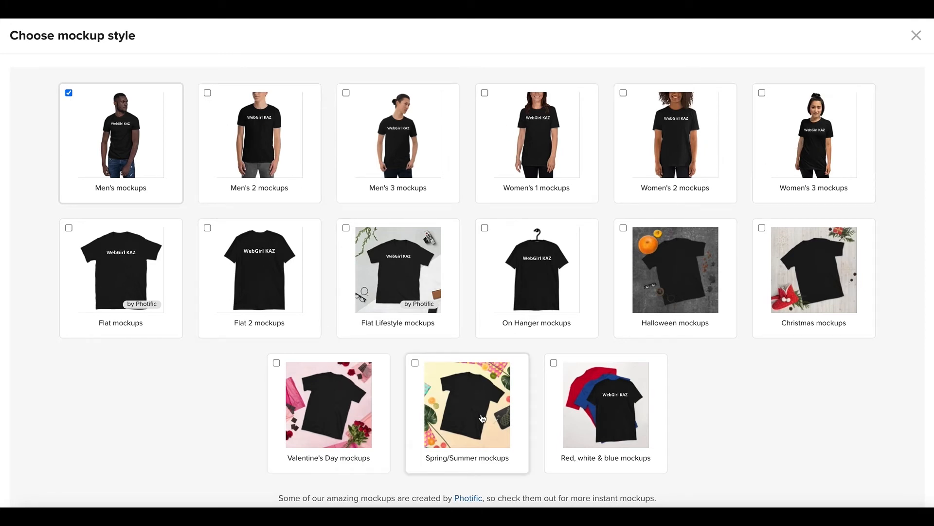
click(917, 37)
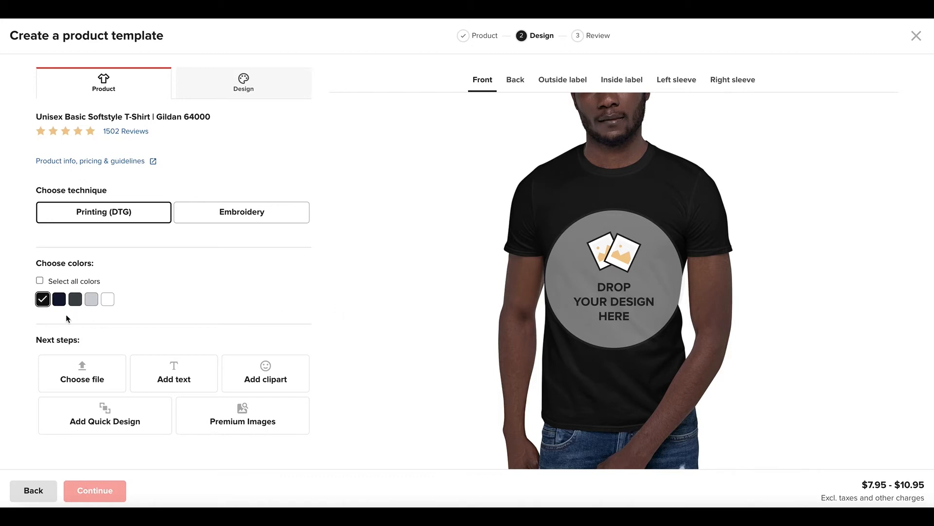
Step: Make the new template's T-shirt white only and accept the image upload conditions for adding a design file
click(107, 299)
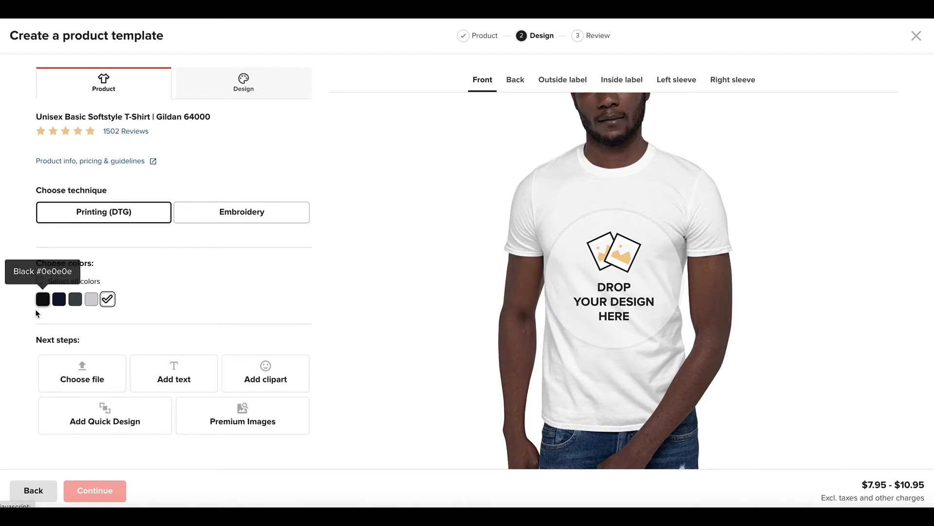
click(89, 371)
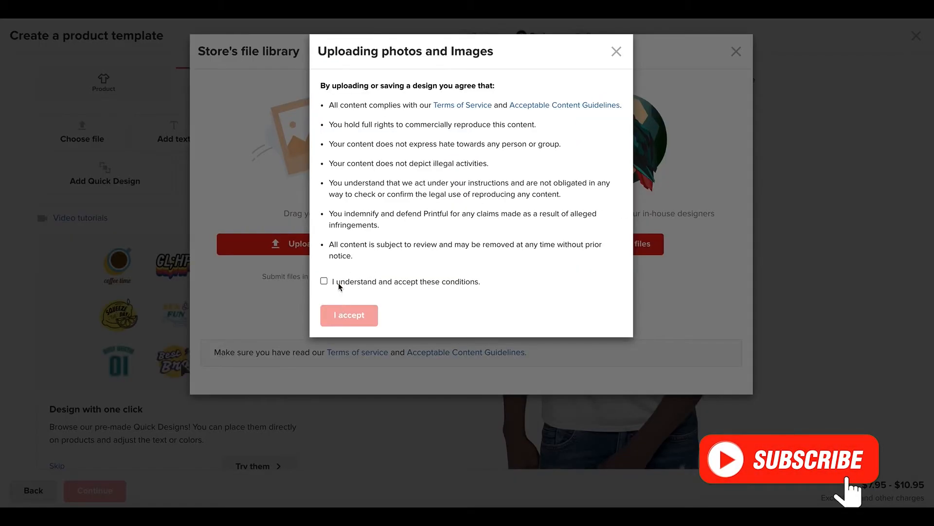
click(337, 279)
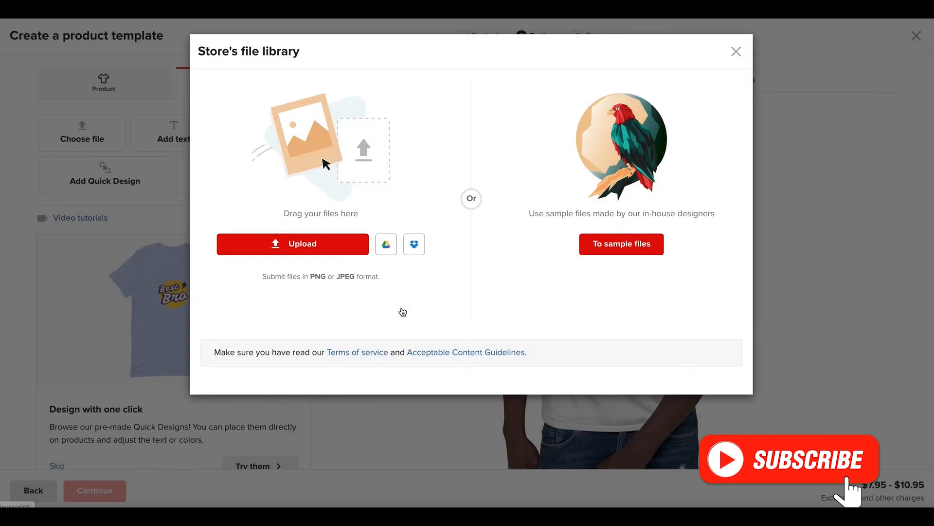
Step: Upload pf-logo-color-black-3-png.png from the Printful Video folder to the store's file library
click(324, 162)
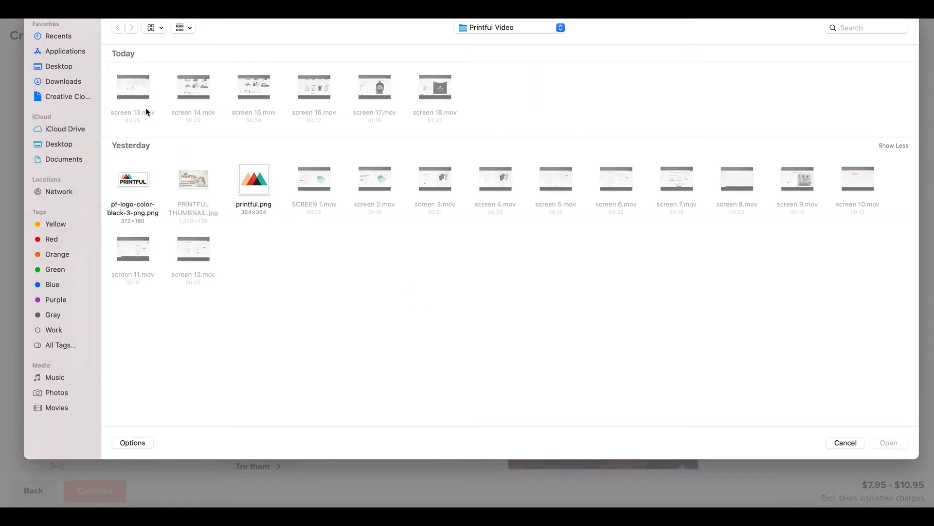
click(138, 184)
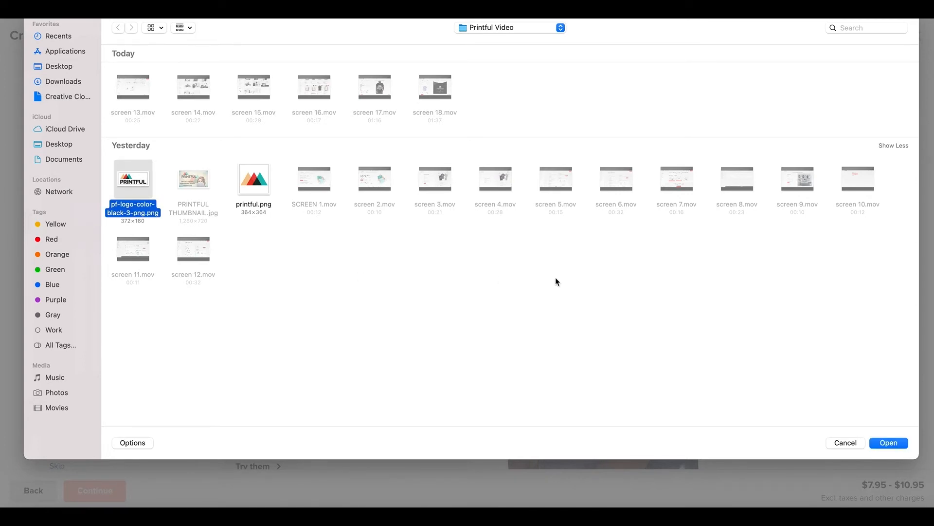
click(891, 442)
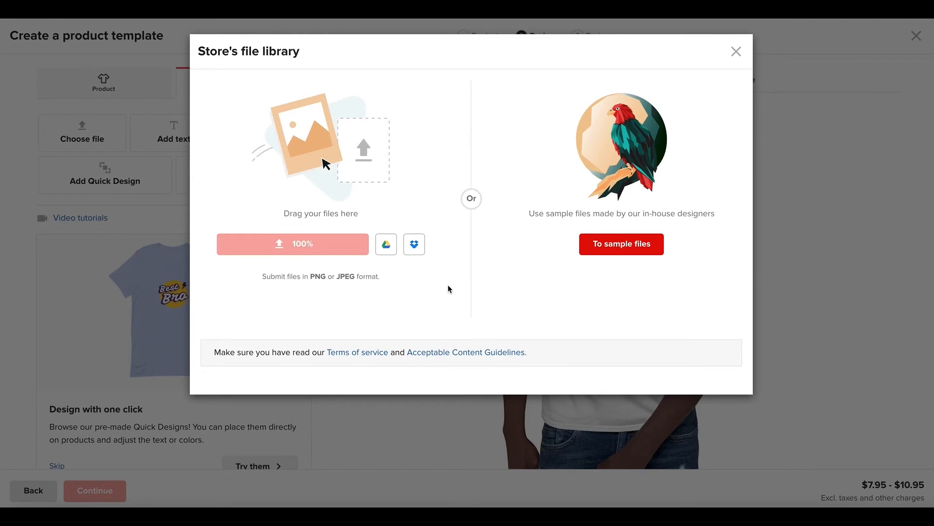
Step: Place pf-logo-color-black-3-png.png from the file library on the front of the white T-shirt
scroll(439, 315, down, 2)
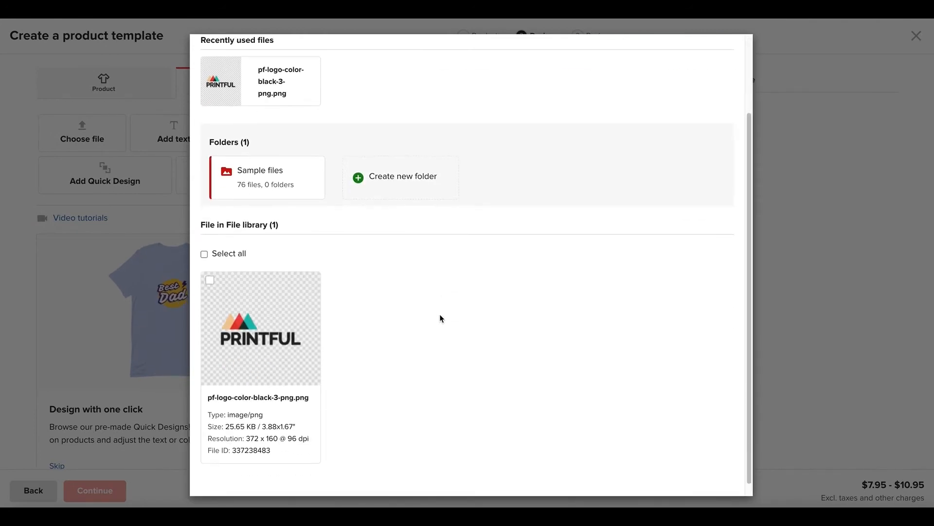
mouse_move(261, 339)
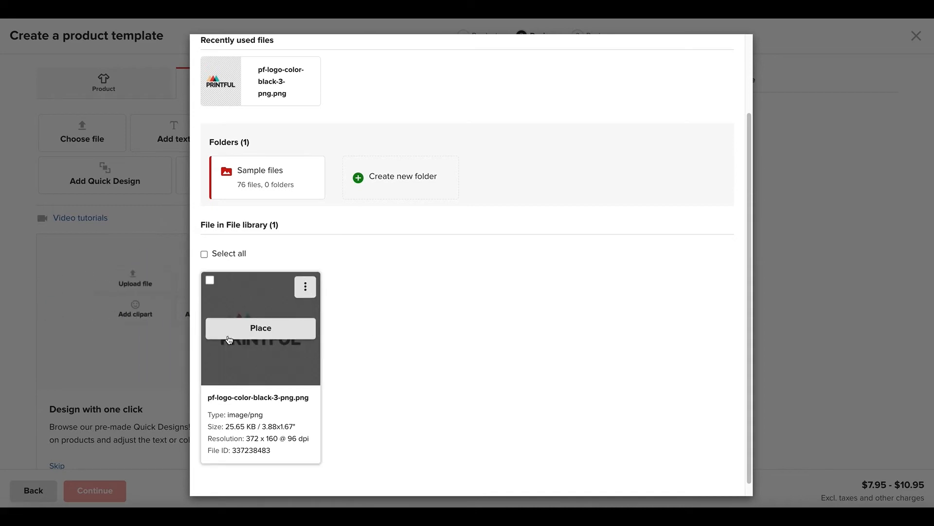
mouse_move(269, 280)
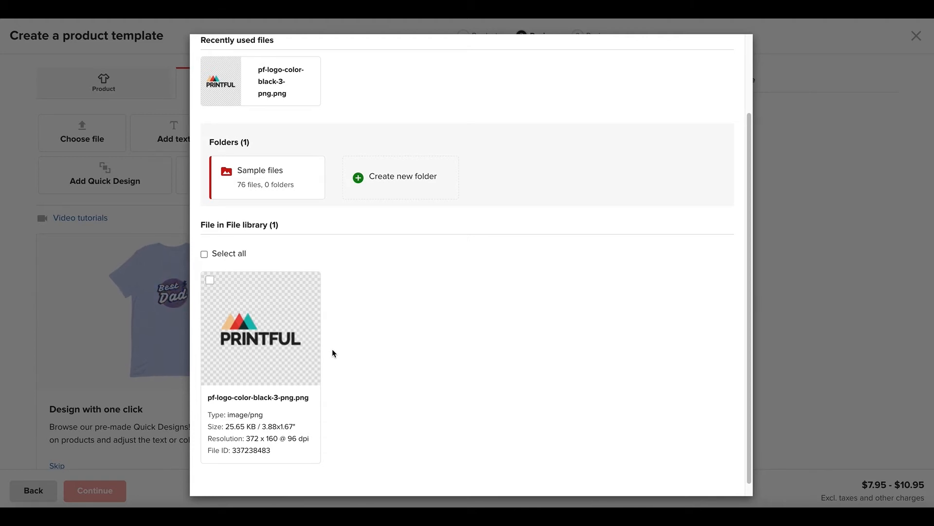
click(278, 327)
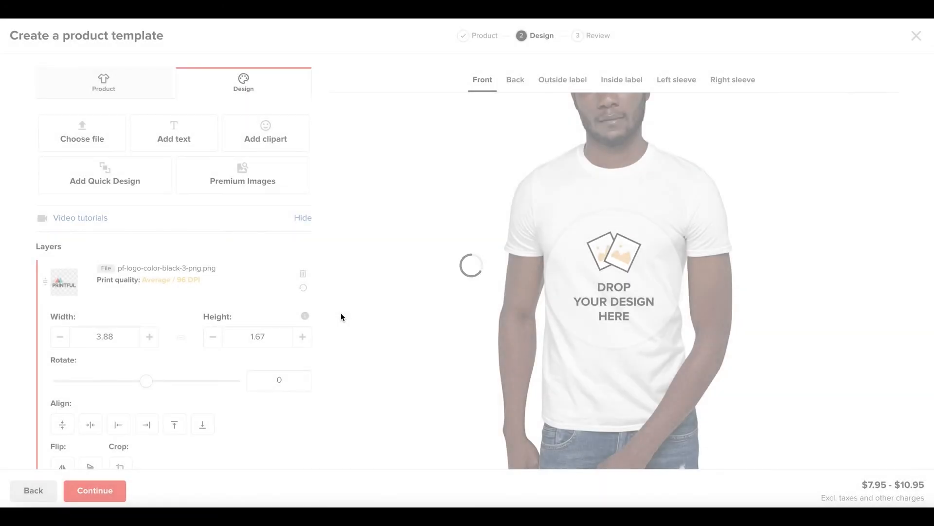
Step: Position the logo centered on the chest and scale it to about 9.47 by 4.07 inches to meet the print requirements
drag(611, 257, 655, 254)
drag(607, 231, 621, 229)
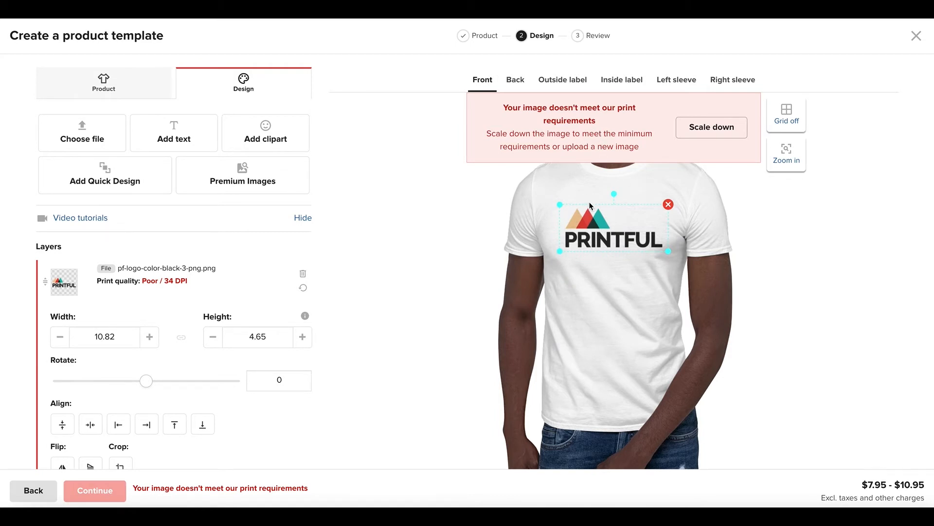
drag(668, 249, 617, 239)
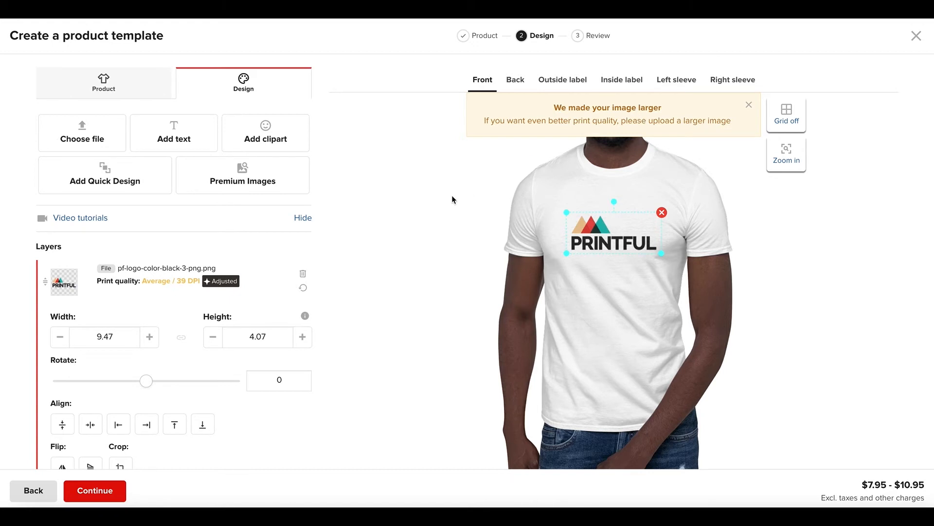
Step: Dismiss the image enlargement notice and save the logo T-shirt as a product template under the suggested title
click(749, 106)
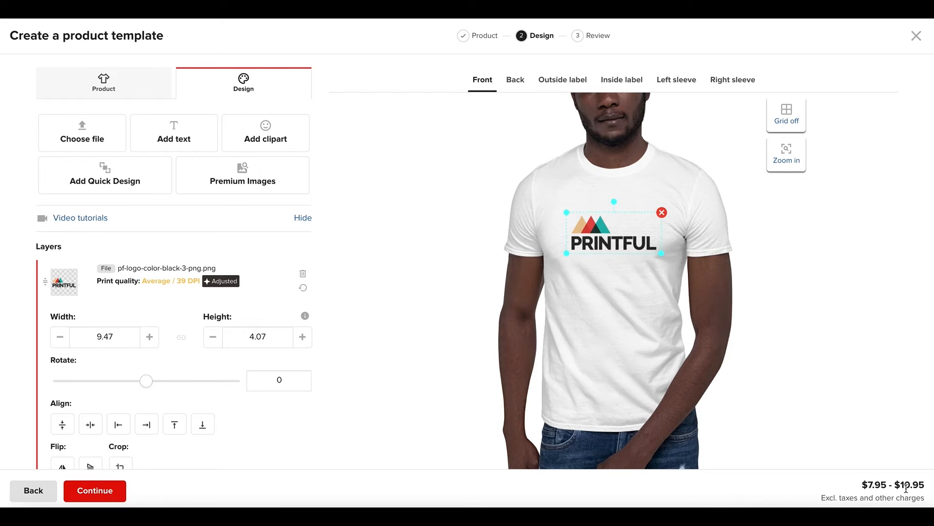
click(102, 494)
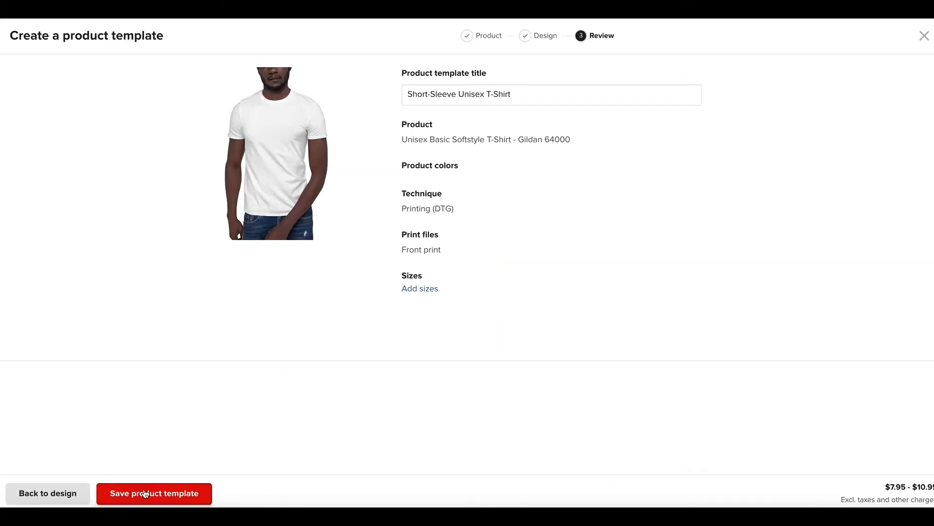
click(169, 491)
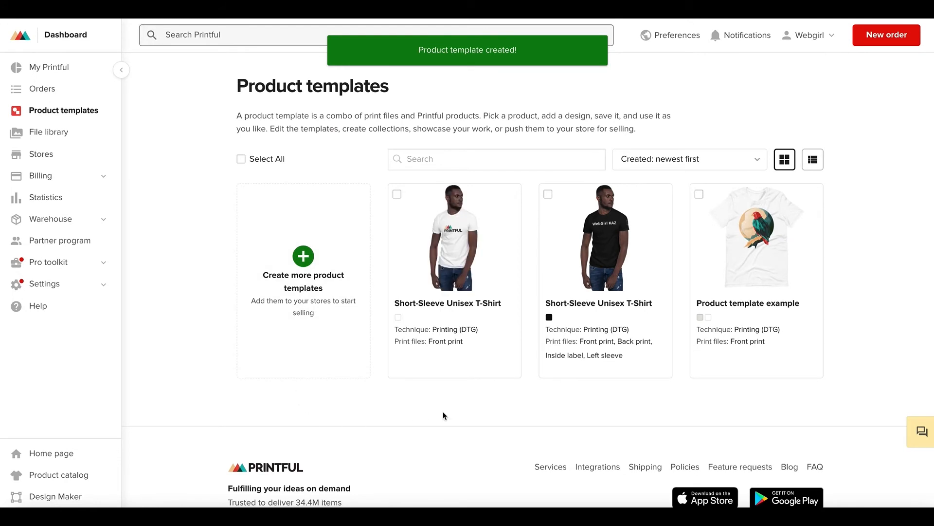
Step: Edit the black T-shirt template and try white as an additional shirt color, keeping the template as it was
mouse_move(573, 327)
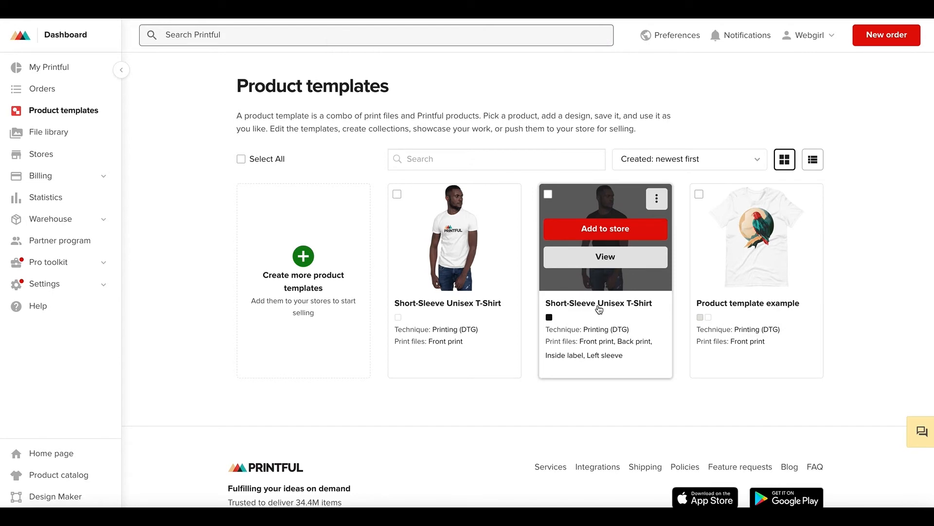
click(653, 200)
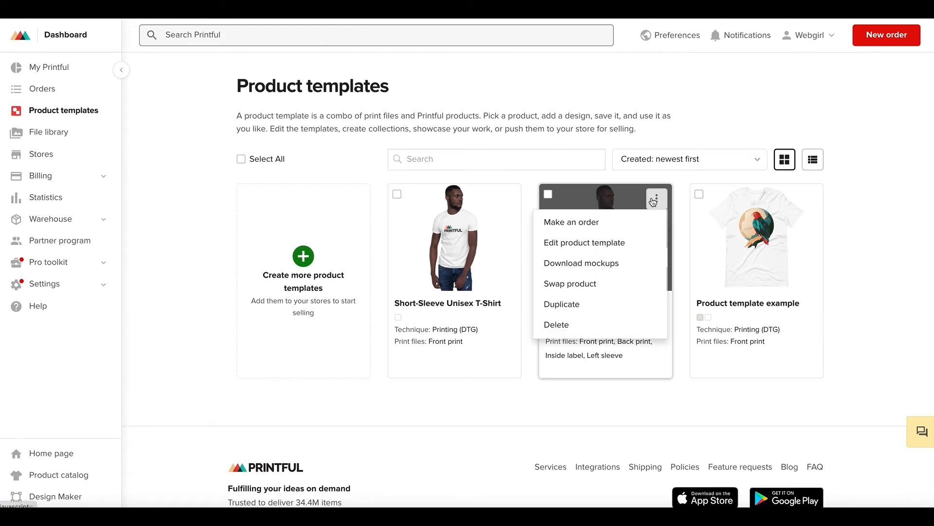
click(607, 247)
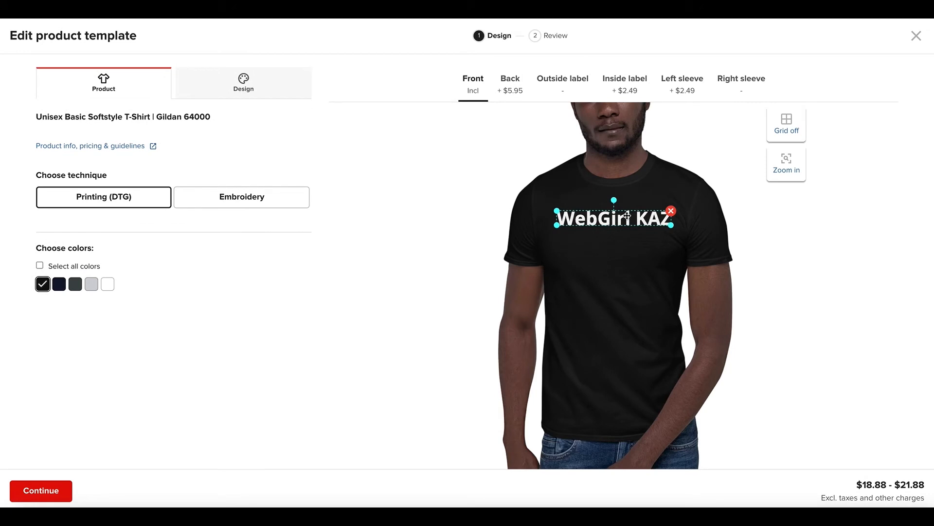
click(108, 284)
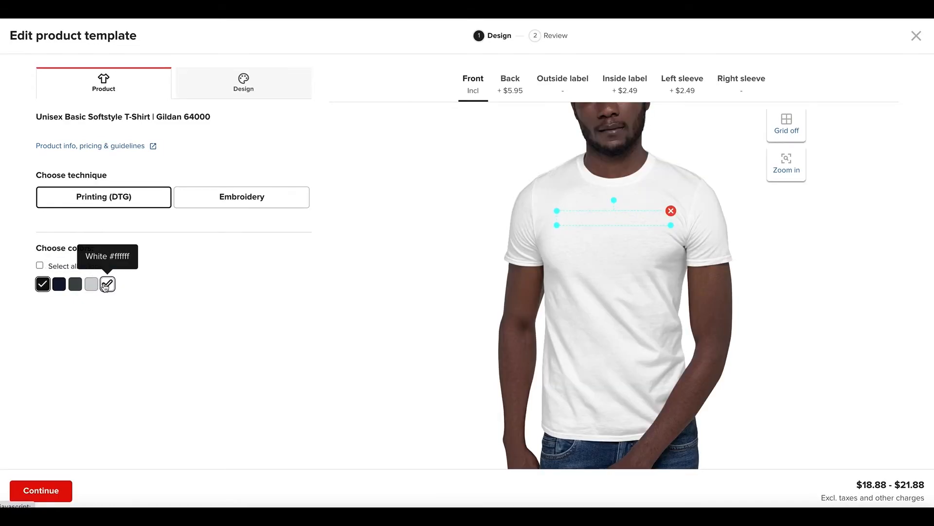
click(107, 285)
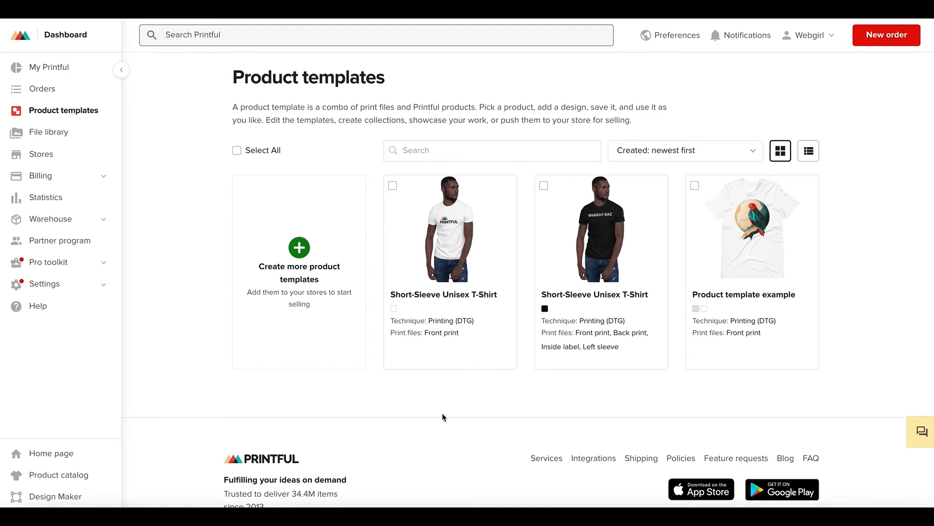
Step: Start adding the black T-shirt template to the store with Navy and Dark Heather as extra colors, and continue to its mockups
mouse_move(567, 290)
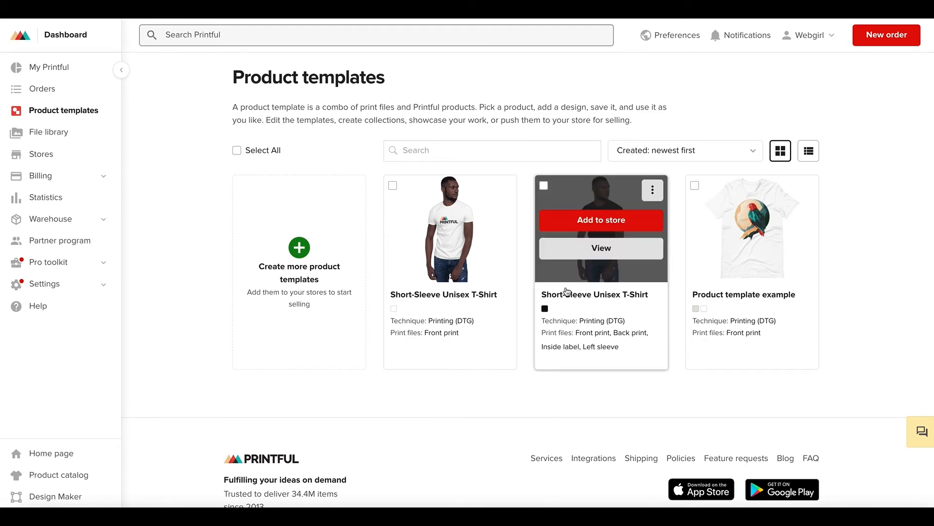
click(594, 219)
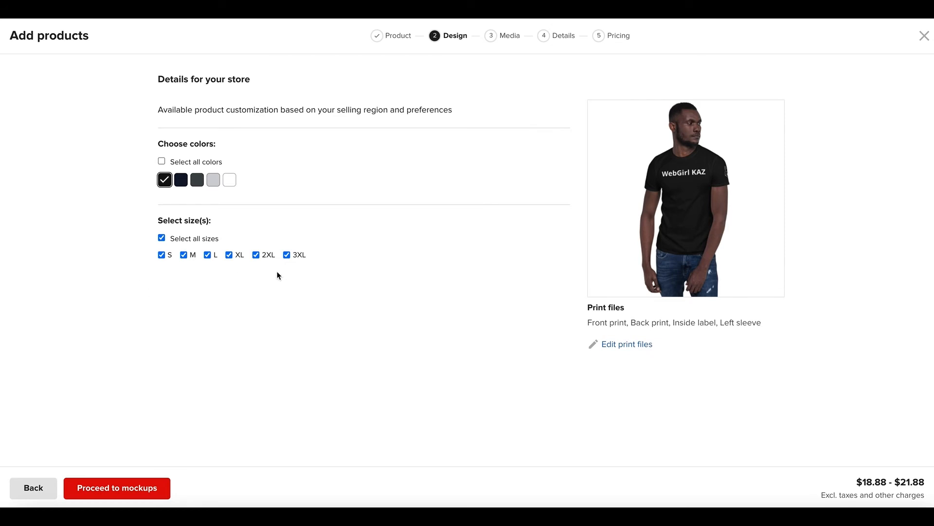
click(181, 181)
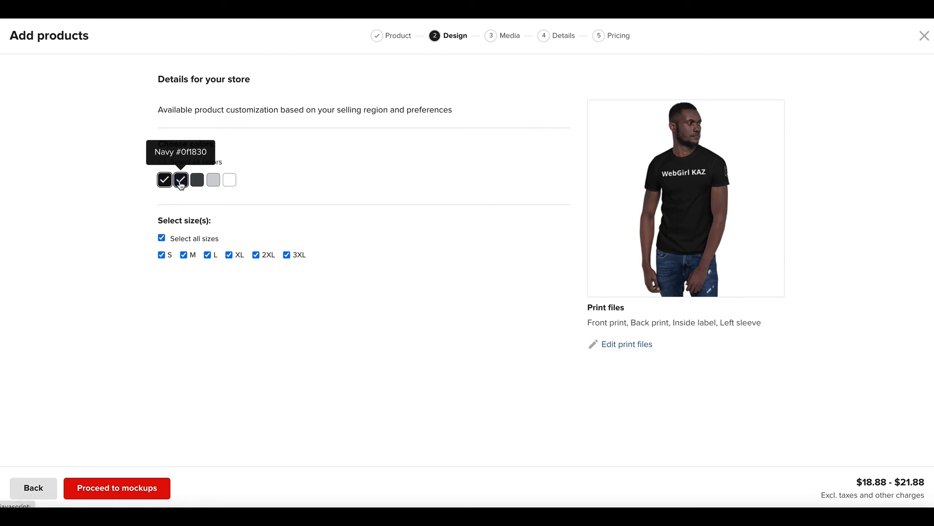
click(197, 181)
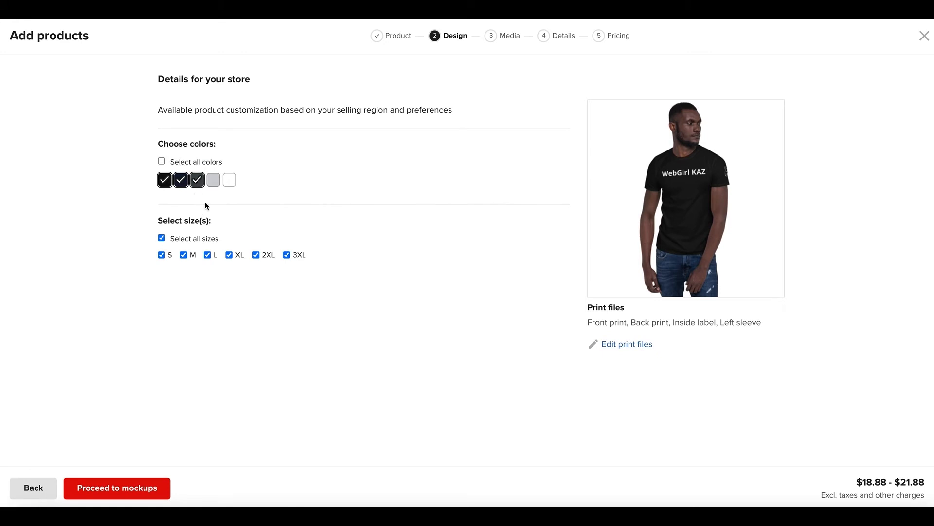
click(213, 180)
click(213, 180)
click(131, 487)
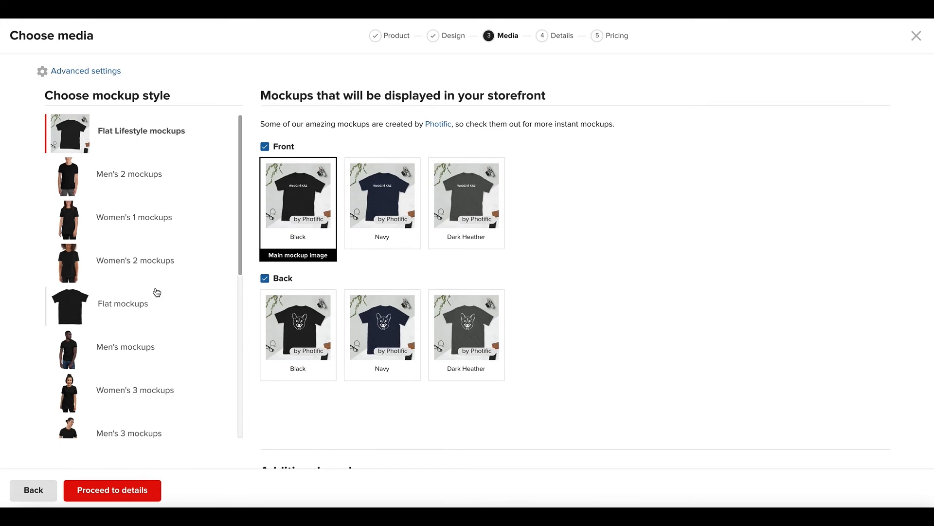
Step: Browse the available mockup styles and choose Flat 2 mockups for the black T-shirt's storefront images
scroll(129, 307, down, 2)
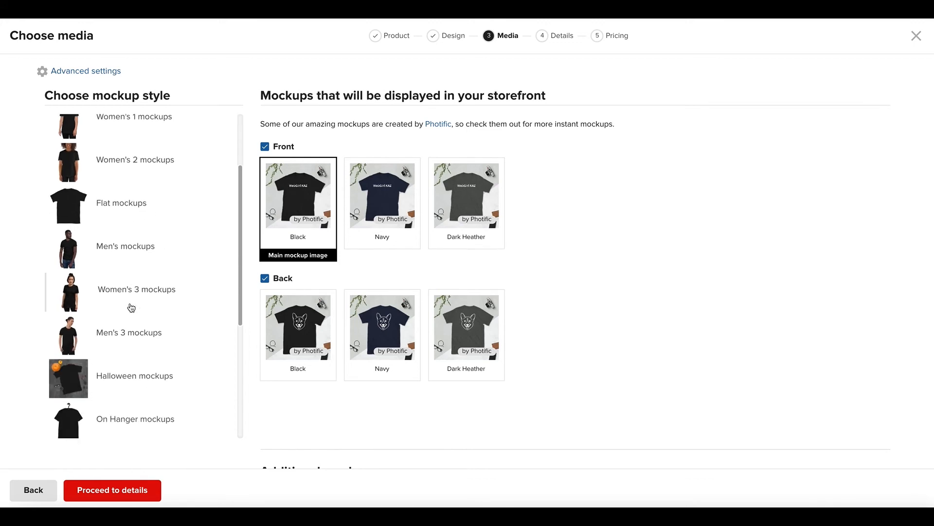
scroll(130, 307, down, 6)
scroll(146, 306, up, 4)
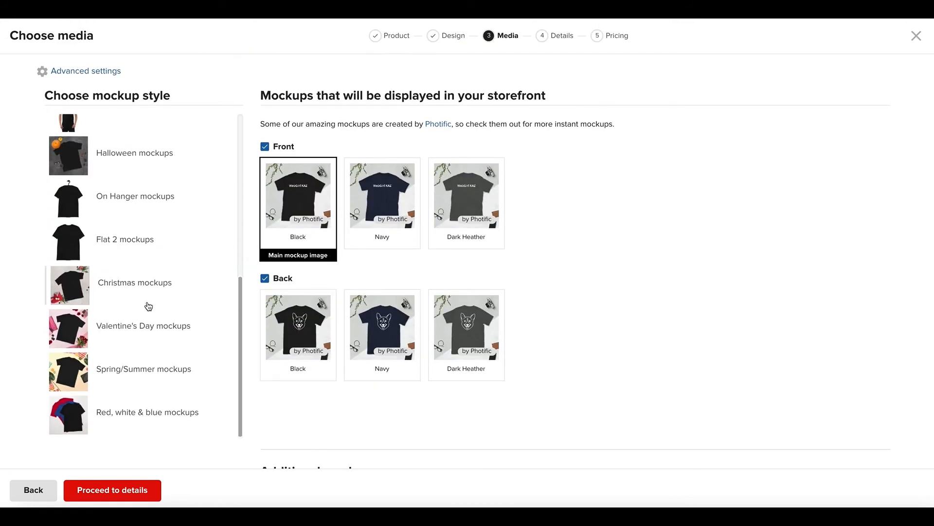
scroll(146, 305, up, 2)
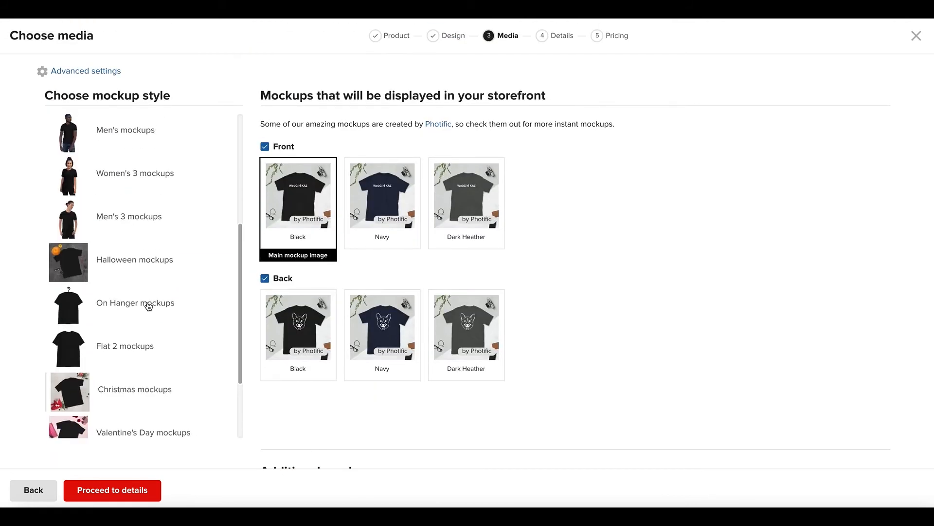
click(127, 348)
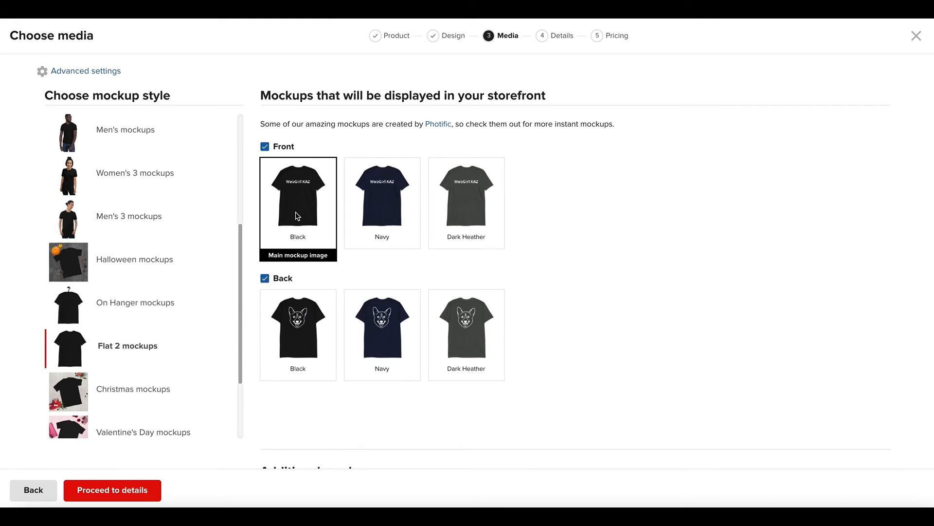
Step: Review the black T-shirt's additional mockup options, product details and prices, and close the product setup without submitting it
scroll(321, 291, down, 2)
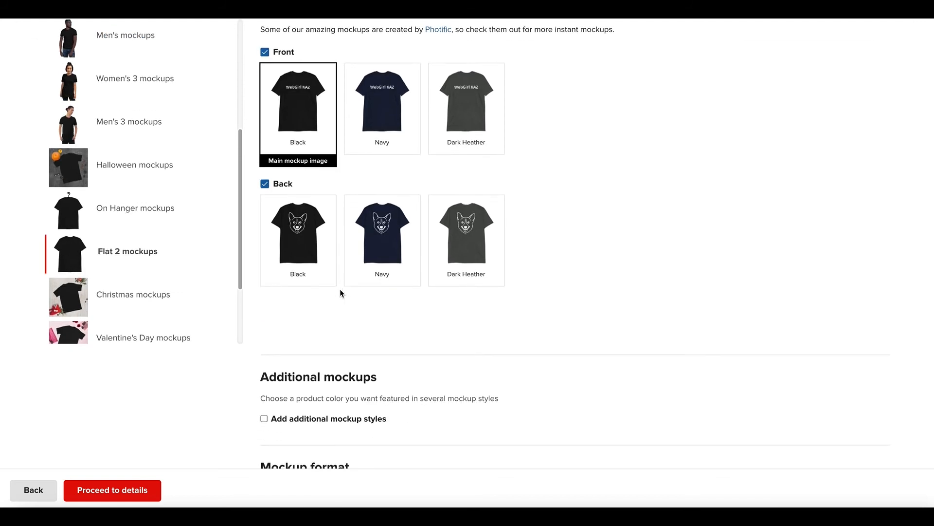
scroll(343, 291, down, 4)
scroll(323, 317, up, 5)
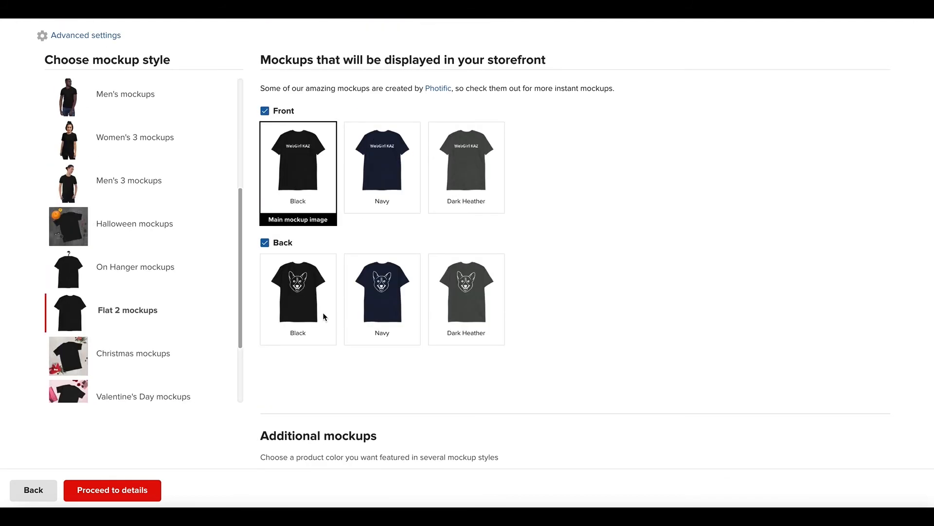
click(137, 490)
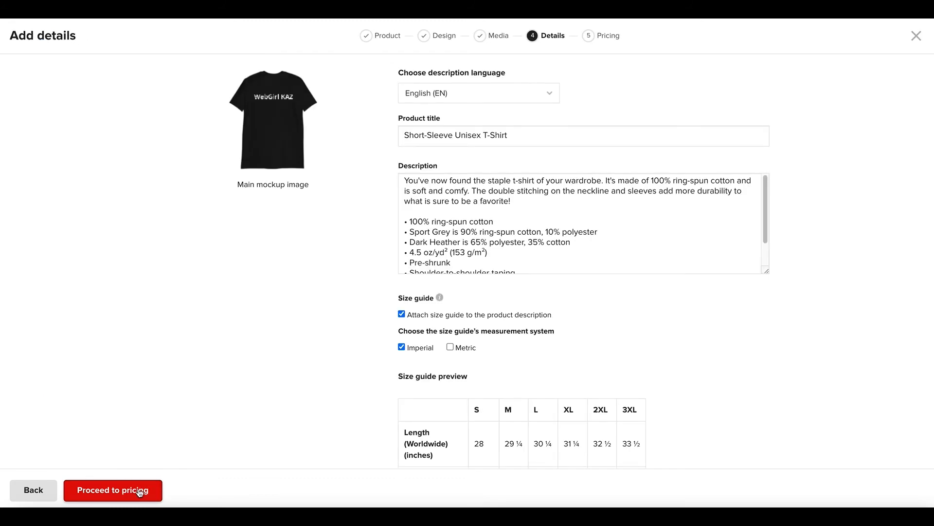
click(140, 492)
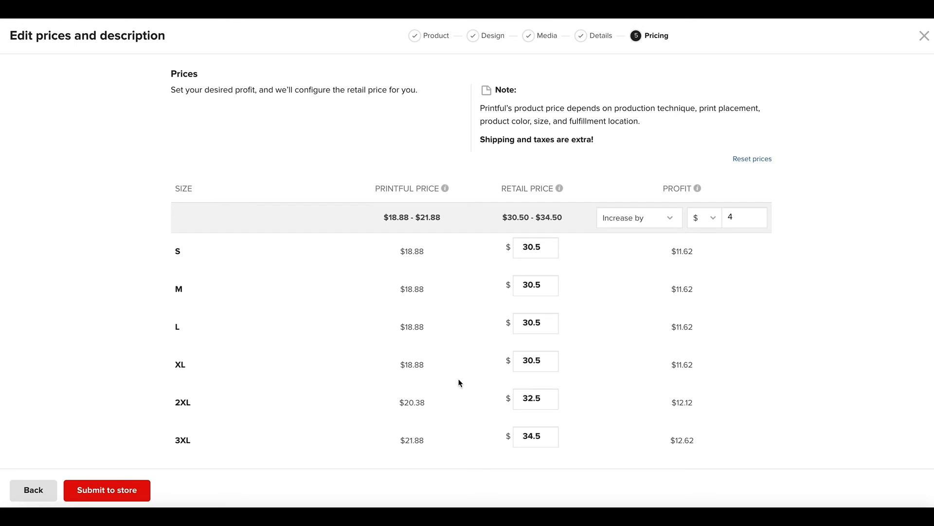
click(923, 37)
Step: Start adding the white logo T-shirt template to the store with Sport Grey as an extra color, and continue to its mockups
mouse_move(450, 226)
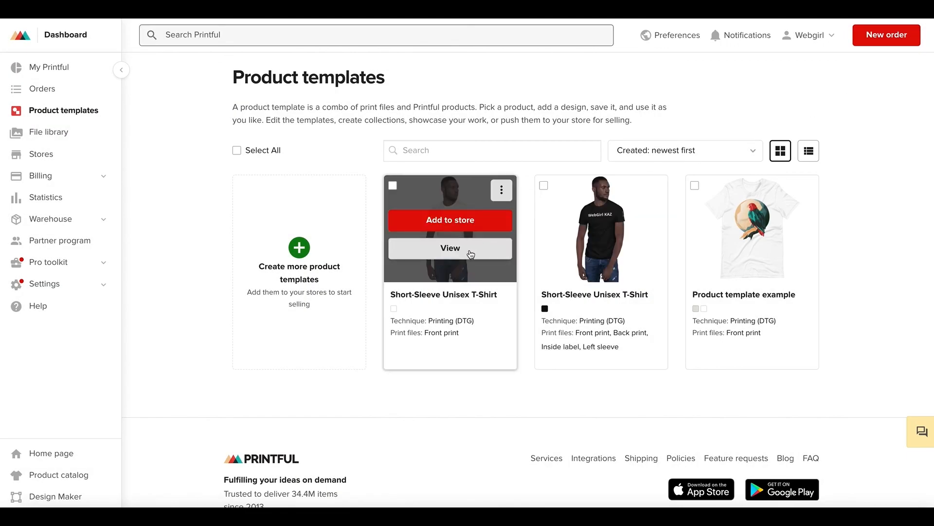
click(450, 221)
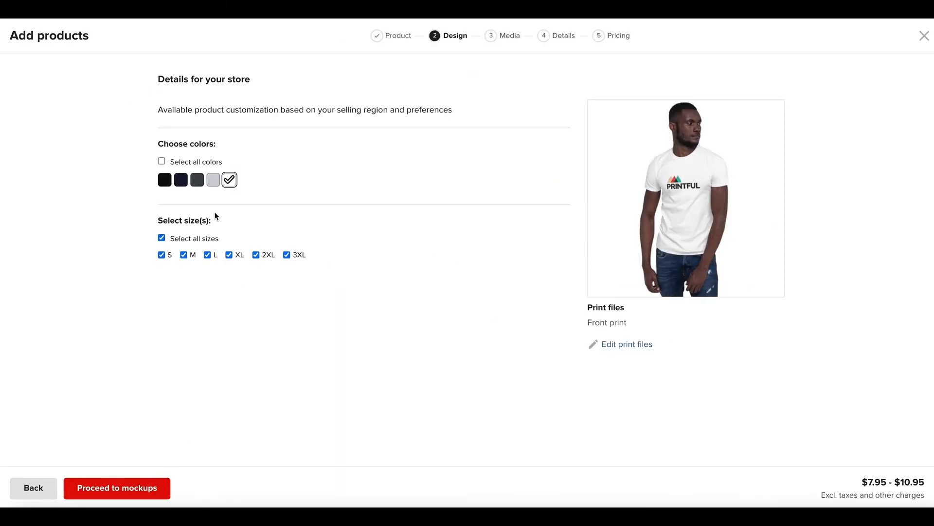
click(213, 179)
click(143, 496)
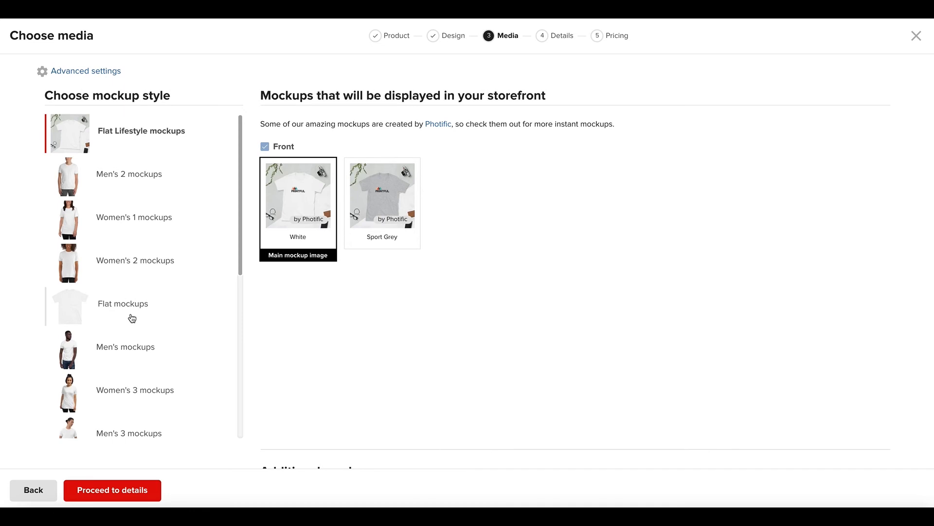
Step: Choose Flat mockups for the logo T-shirt, keep the default product details, and continue to pricing
click(133, 306)
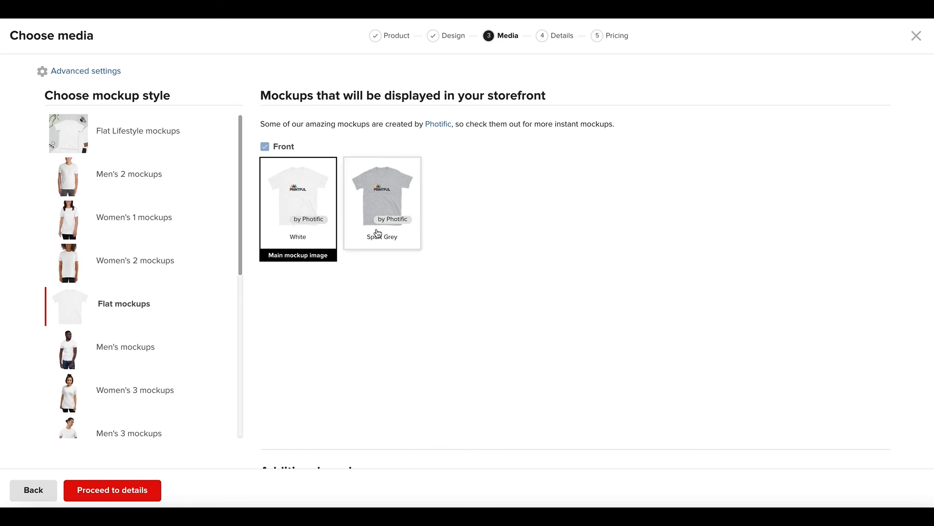
click(158, 490)
click(155, 490)
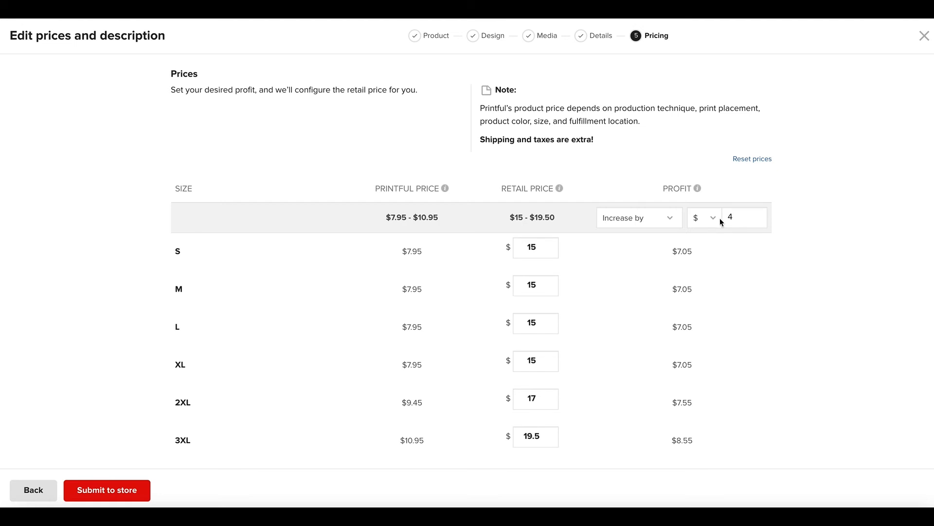
Step: Try different profit increases for the logo T-shirt and set the increase for all sizes to $9
click(757, 215)
click(758, 220)
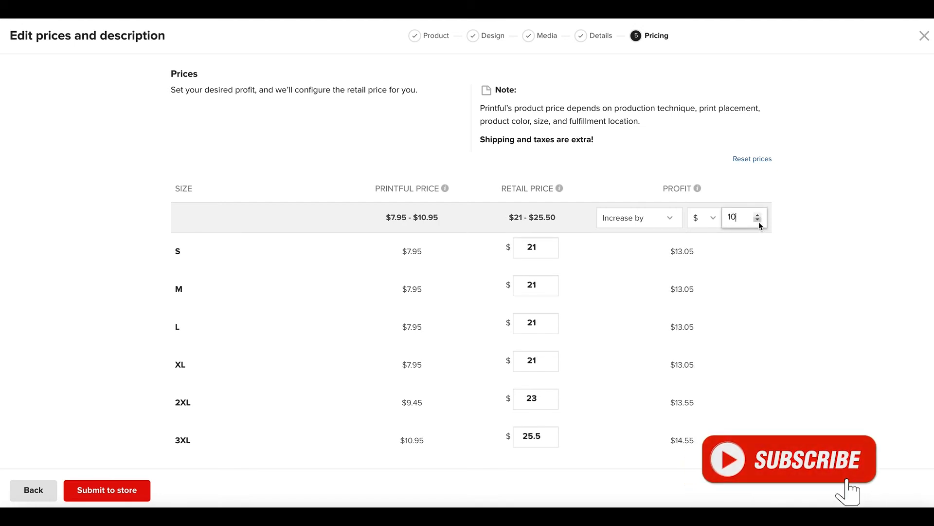
click(758, 221)
drag(749, 216, 716, 219)
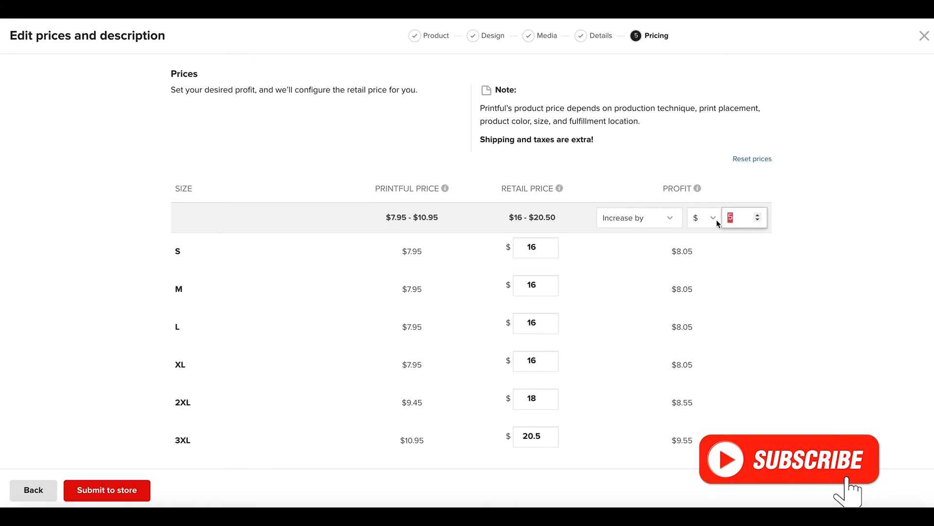
text(9)
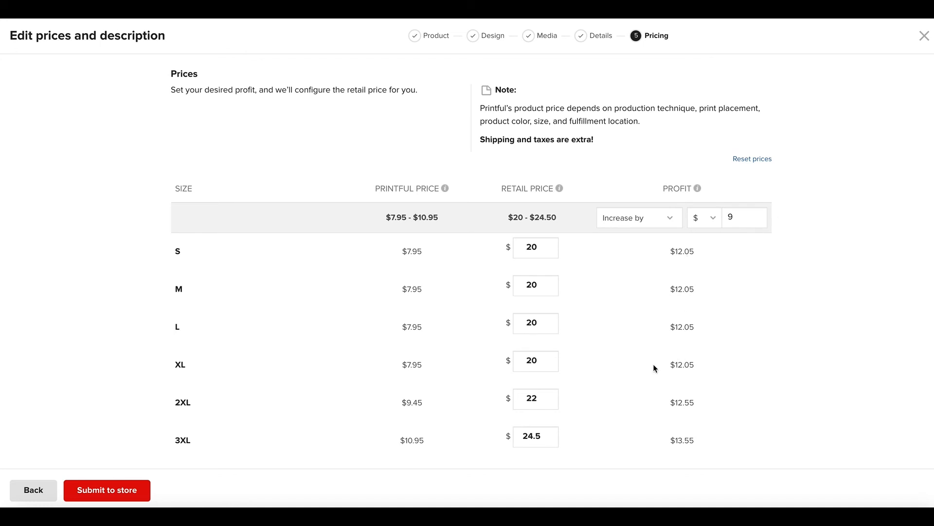
Step: Submit the logo T-shirt to the store, switch to Shopify and open the Short-Sleeve Unisex T-Shirt from the product list
click(138, 493)
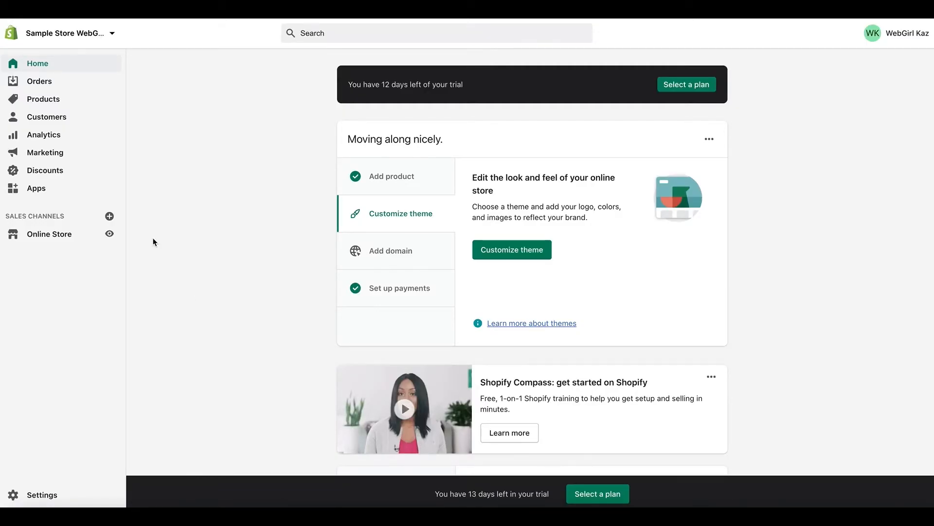
click(59, 100)
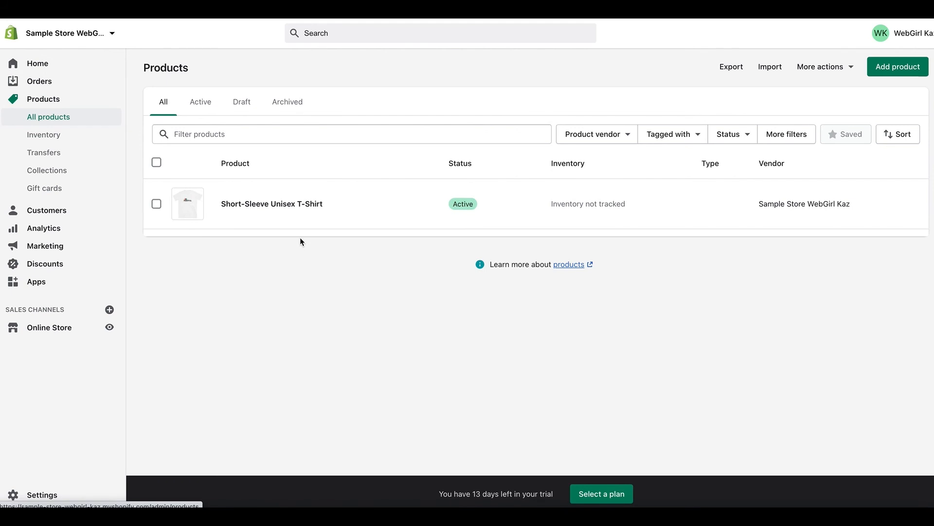
click(260, 203)
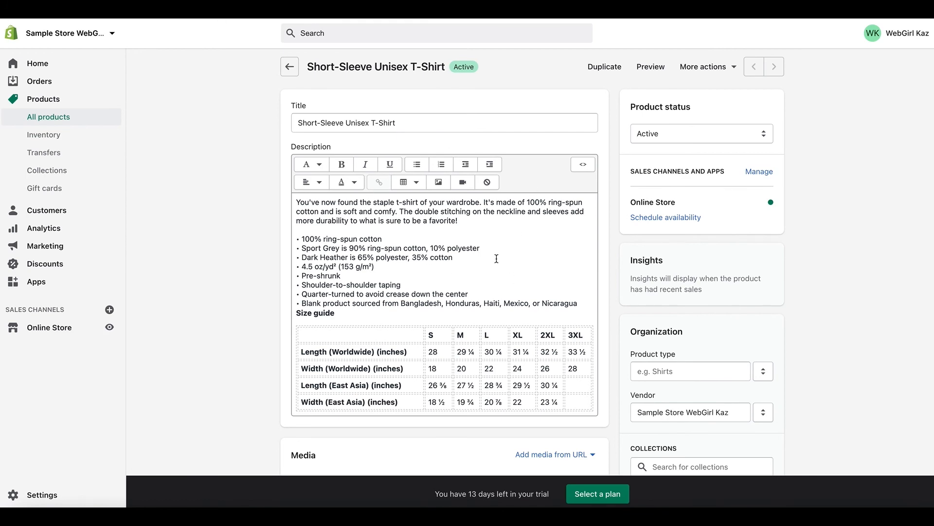
Step: Examine the imported T-shirt's description, media images, color and size variants, prices and organization settings
scroll(491, 259, down, 6)
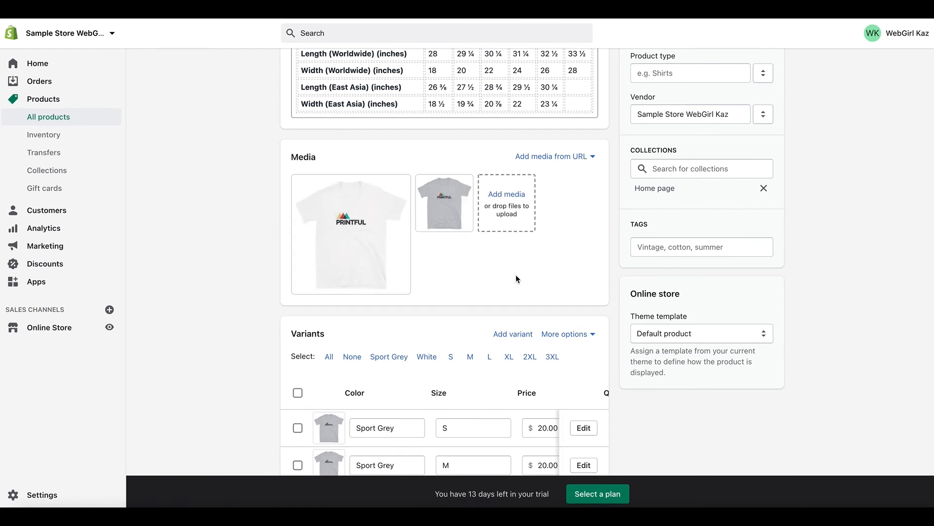
scroll(516, 276, down, 5)
scroll(516, 275, down, 6)
scroll(516, 276, up, 3)
scroll(516, 279, up, 10)
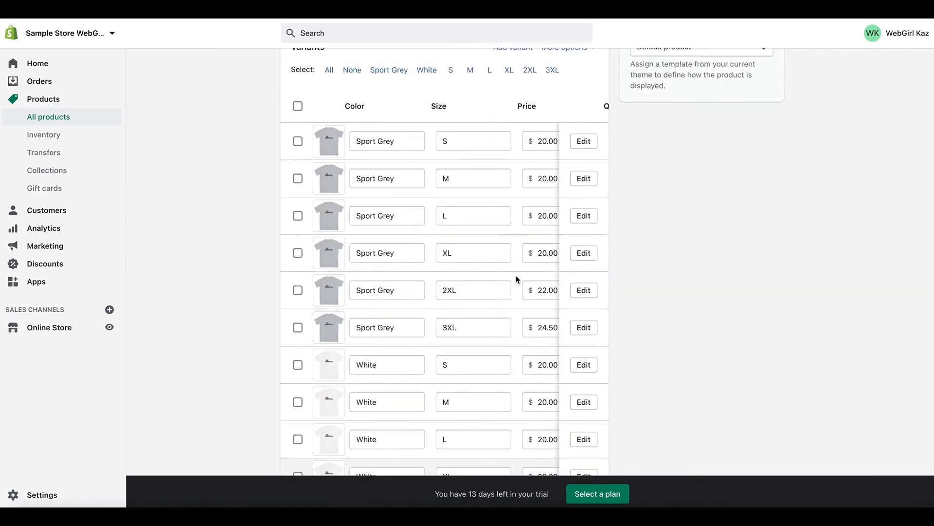
scroll(516, 279, down, 7)
scroll(517, 279, down, 1)
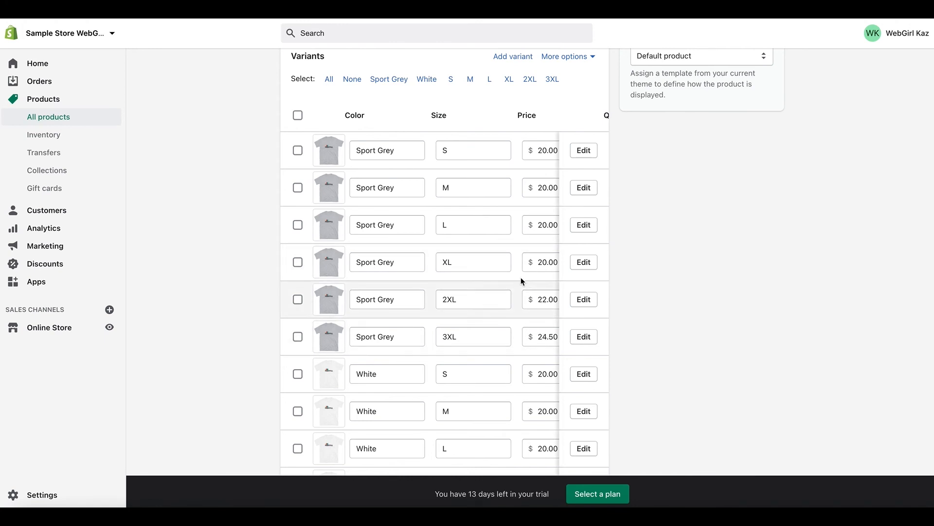
scroll(665, 275, up, 6)
scroll(659, 281, up, 1)
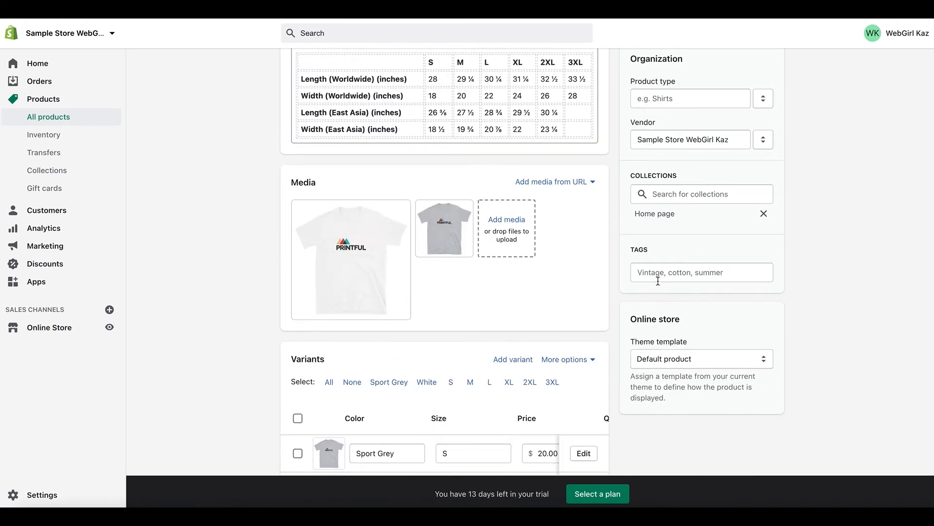
scroll(658, 281, up, 1)
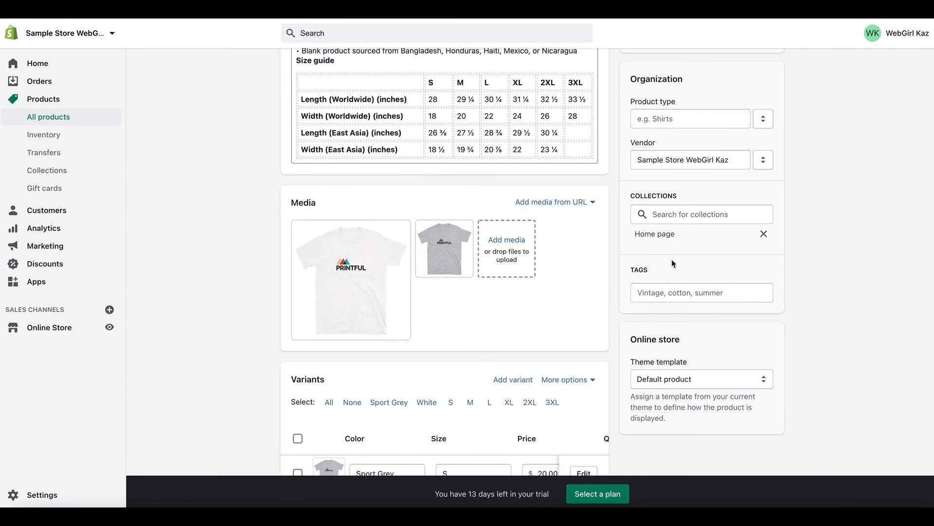
Step: Add the tag T-Shirt to the product, keep its status Active, save it and return to the product list
click(646, 292)
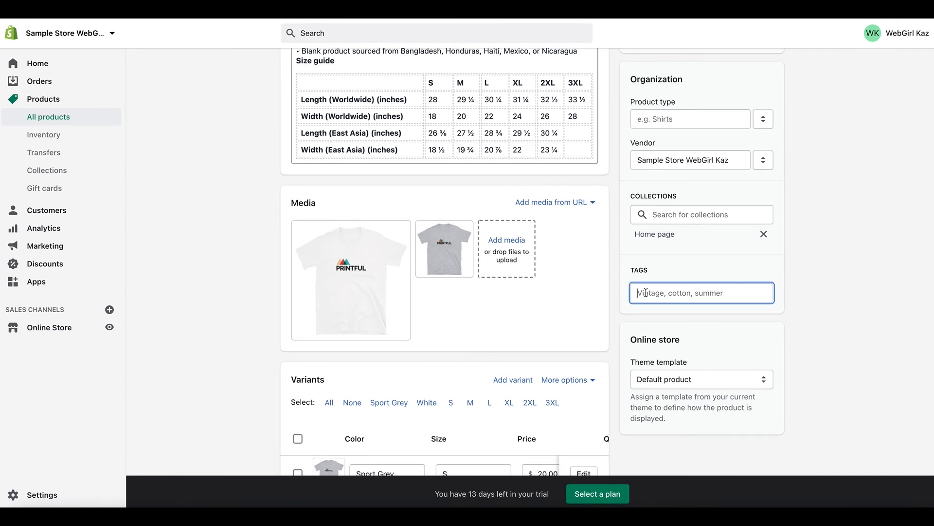
text(T-Shirt)
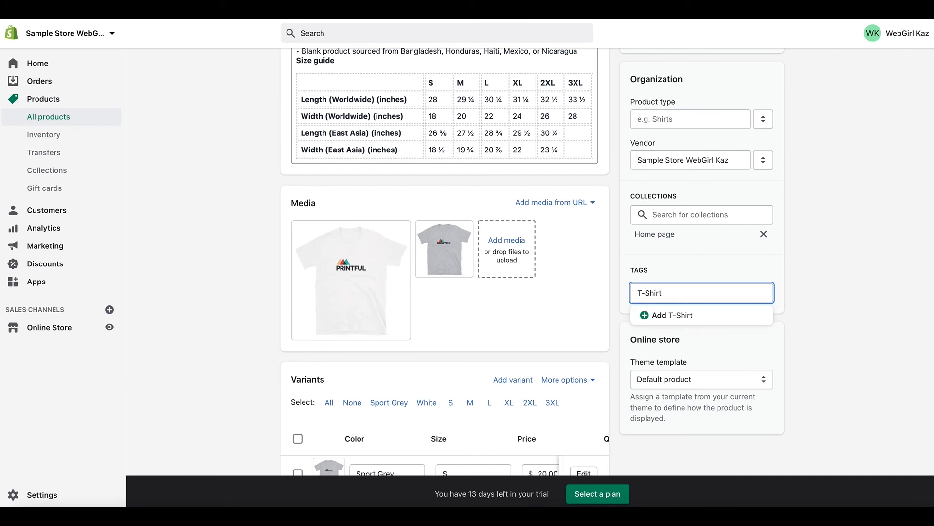
click(674, 315)
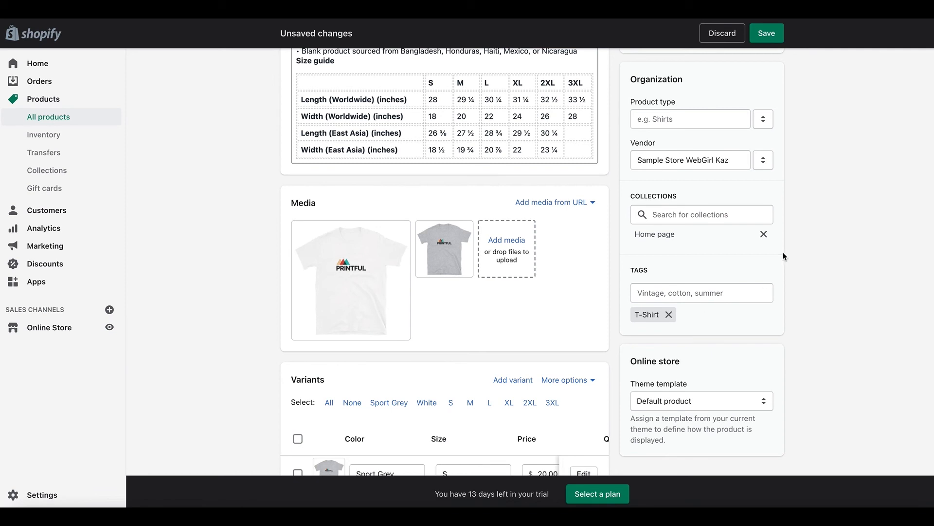
scroll(782, 252, up, 5)
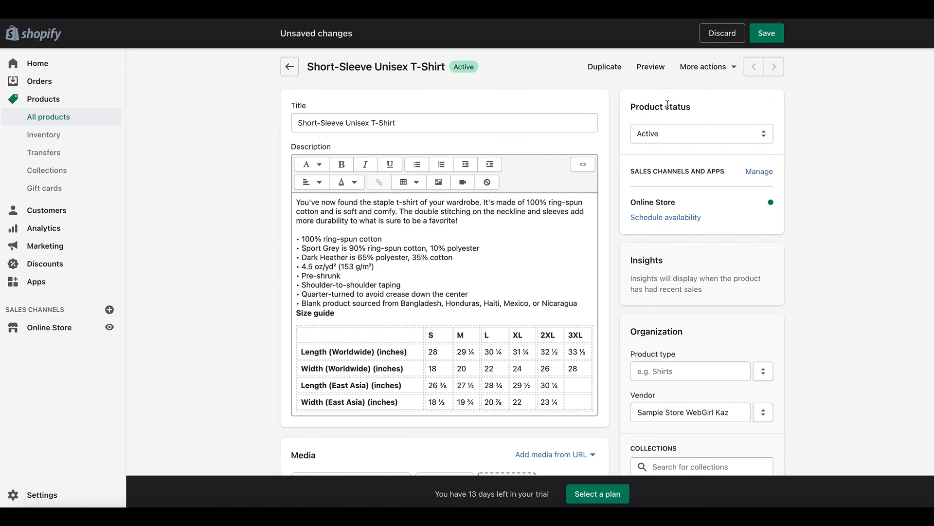
click(705, 136)
click(705, 134)
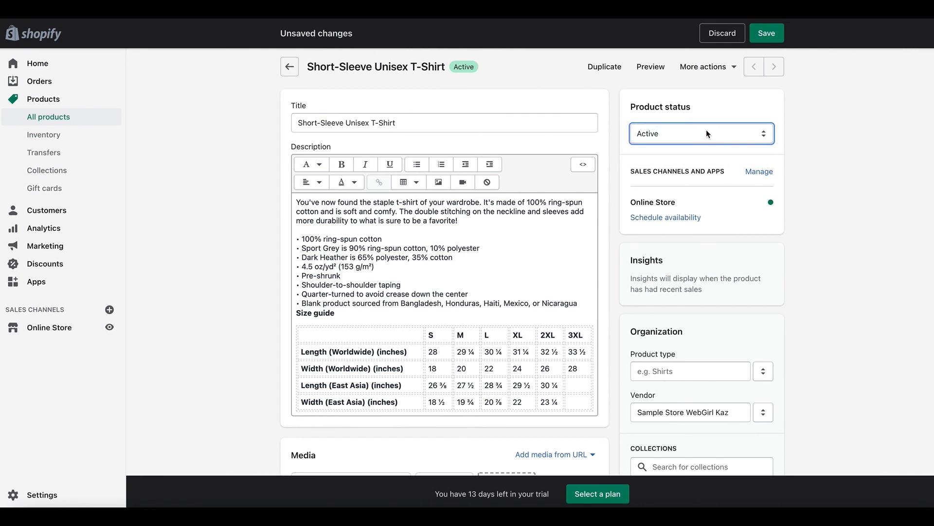
click(762, 33)
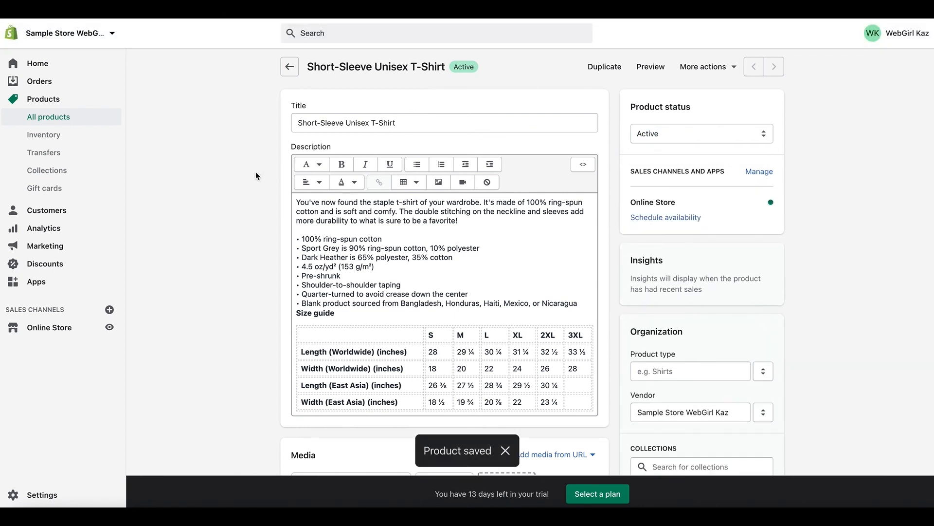
click(53, 120)
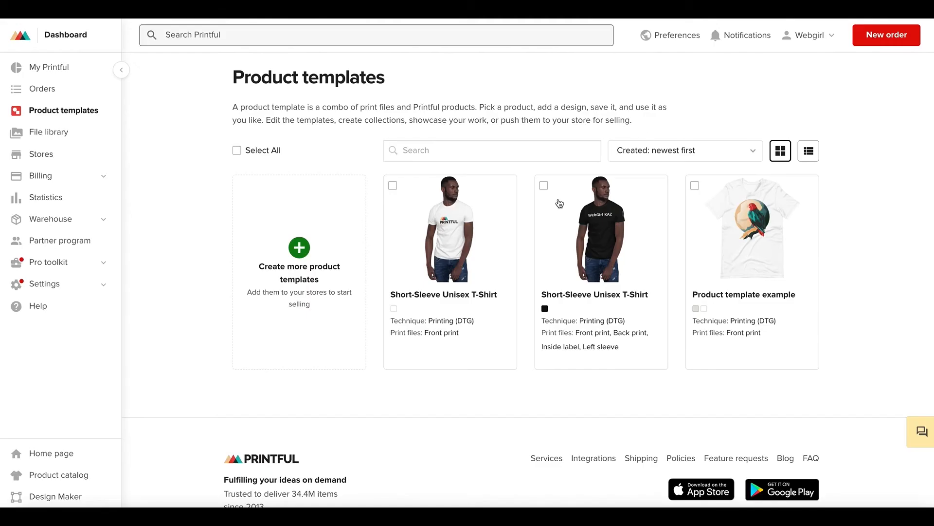
mouse_move(451, 243)
click(460, 227)
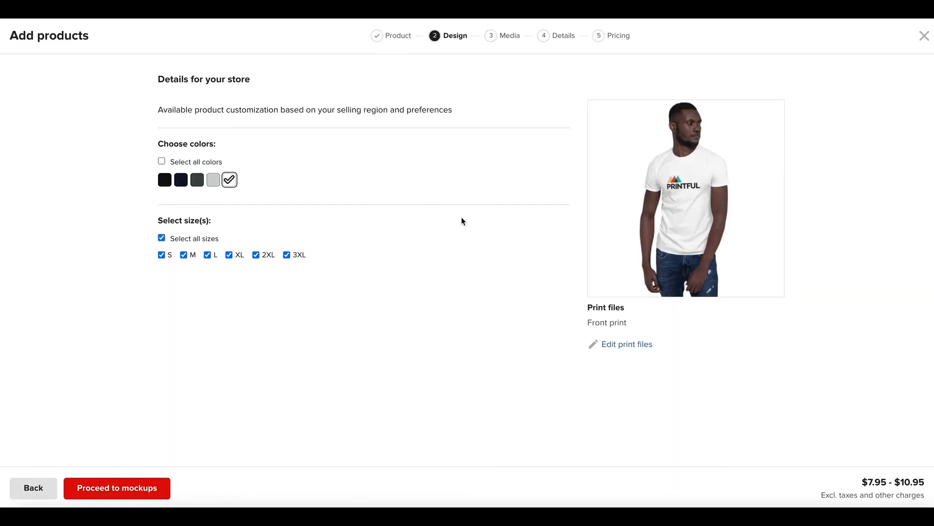
click(921, 43)
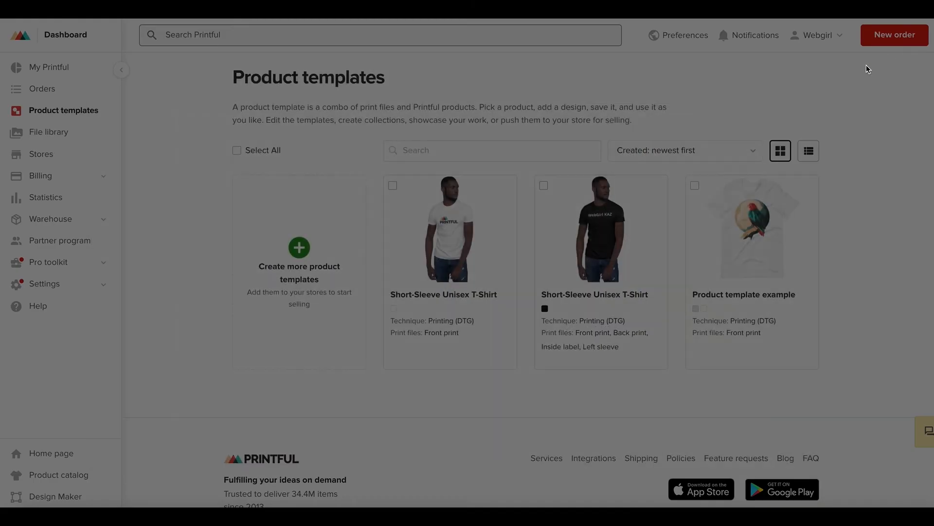
Step: Start adding the black T-shirt template to the store with Flat Lifestyle mockups and default details, and continue to pricing
click(612, 227)
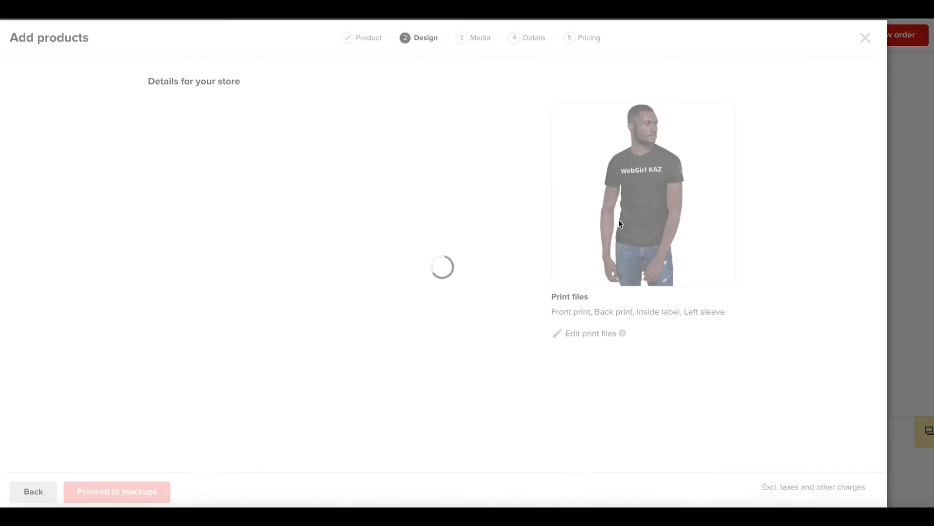
click(136, 493)
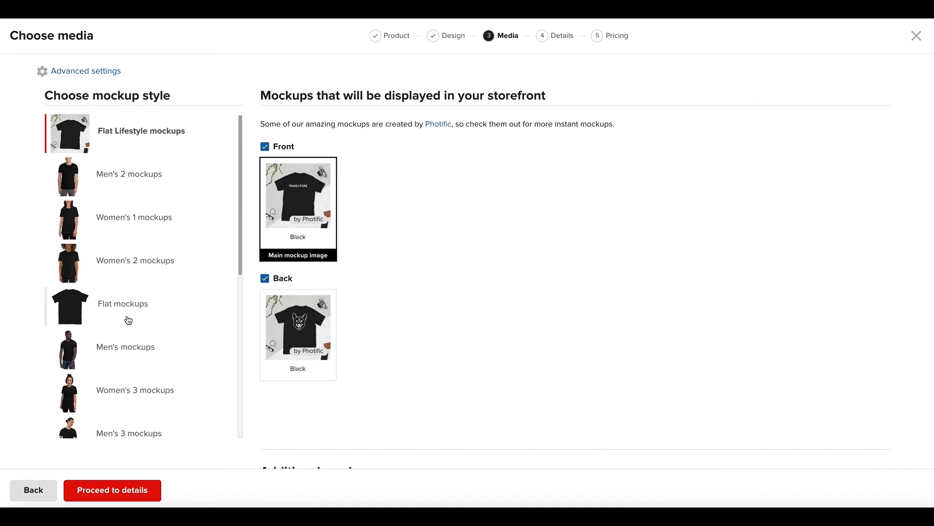
click(124, 490)
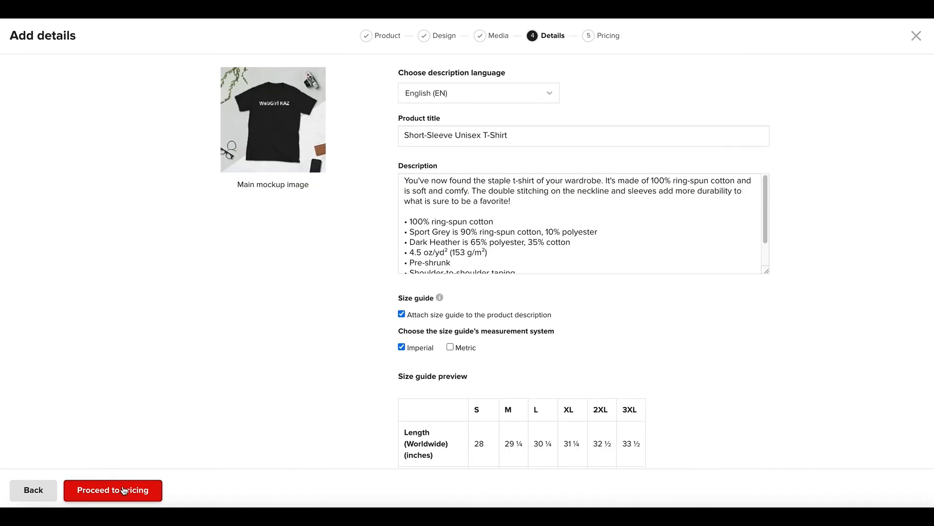
click(124, 490)
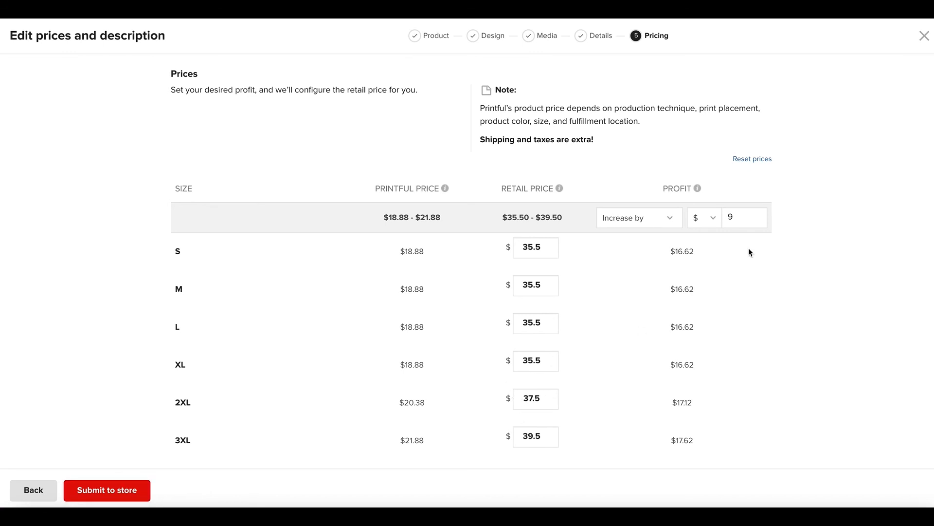
Step: Set the profit increase for the black T-shirt to $0 and submit it to the store
click(758, 220)
click(758, 221)
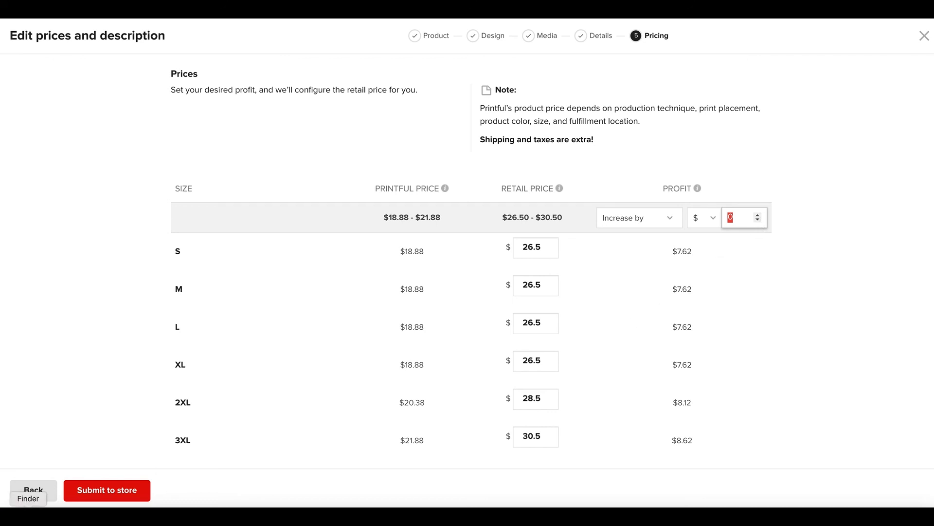
click(104, 496)
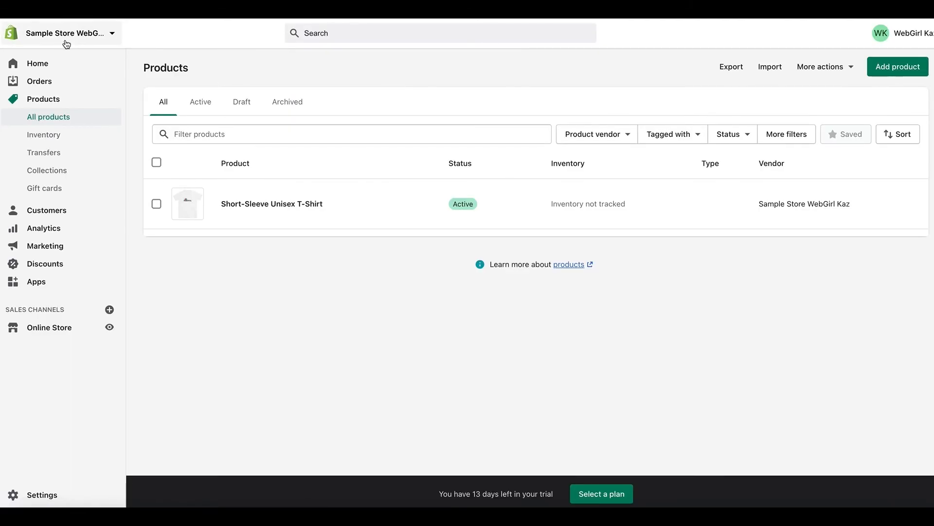
Step: Refresh the Shopify product list to load the newly submitted T-shirt
click(49, 11)
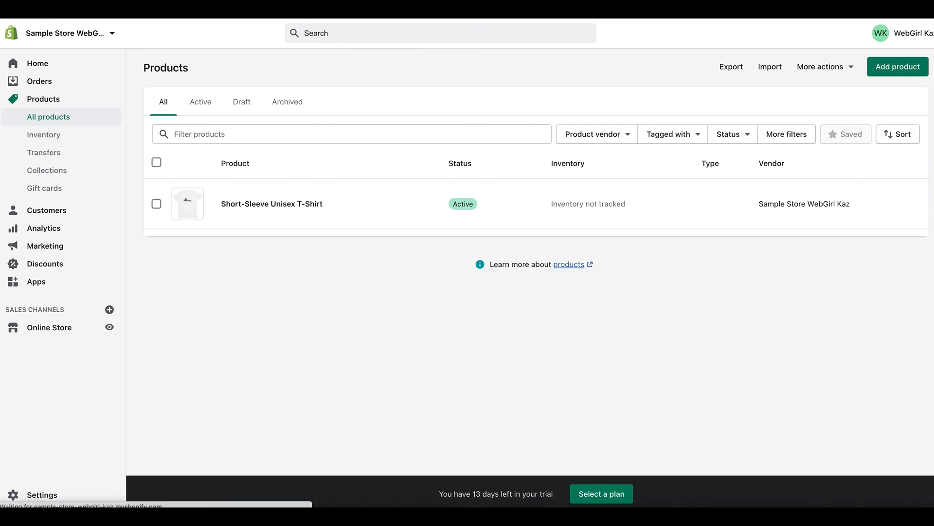